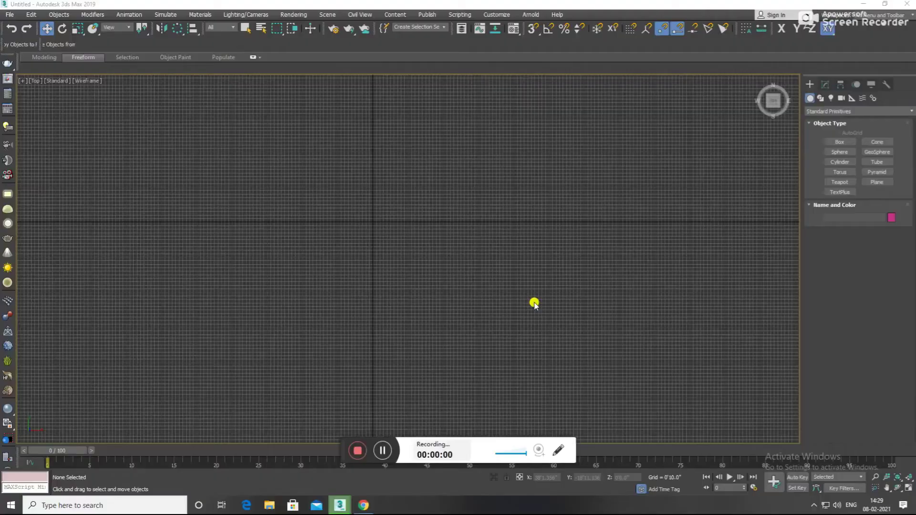
# Create a box by dragging out its base and height
pyautogui.click(839, 142)
pyautogui.moveTo(326, 232); pyautogui.dragTo(431, 337)
pyautogui.click(413, 237)
pyautogui.rightClick(457, 292)
pyautogui.moveTo(458, 292)
pyautogui.keyDown('alt'); pyautogui.mouseDown(button='middle')
pyautogui.moveTo(430, 229)
pyautogui.moveTo(555, 288)
pyautogui.mouseUp(button='middle'); pyautogui.keyUp('alt')
pyautogui.press('t')
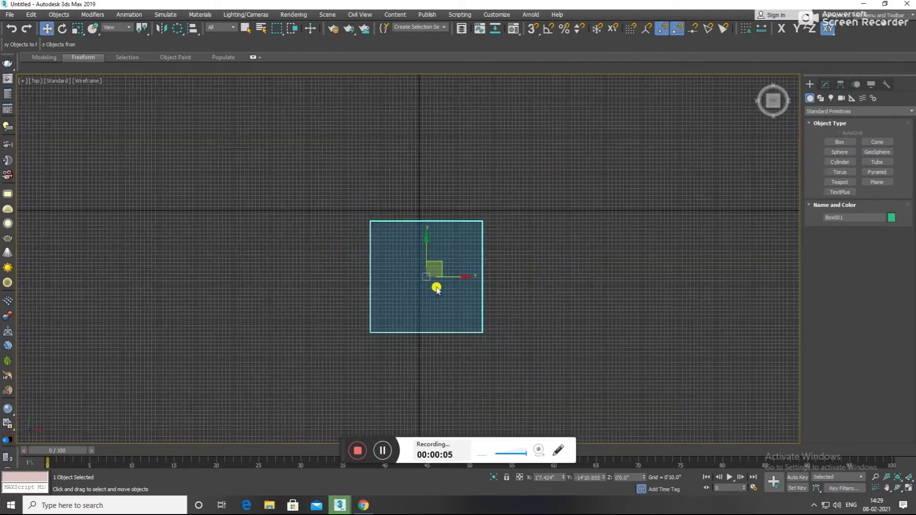
# Create a sphere beside the box and raise it level with the box
pyautogui.click(831, 98)
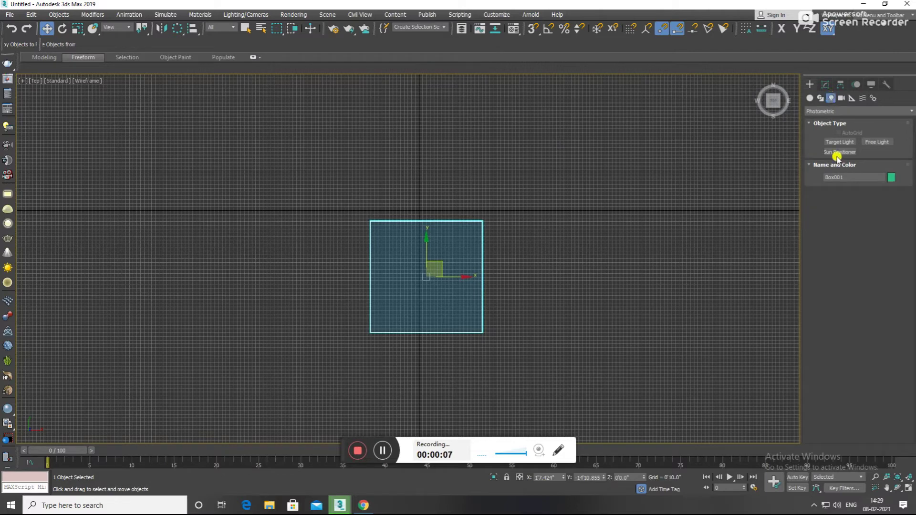
pyautogui.click(821, 99)
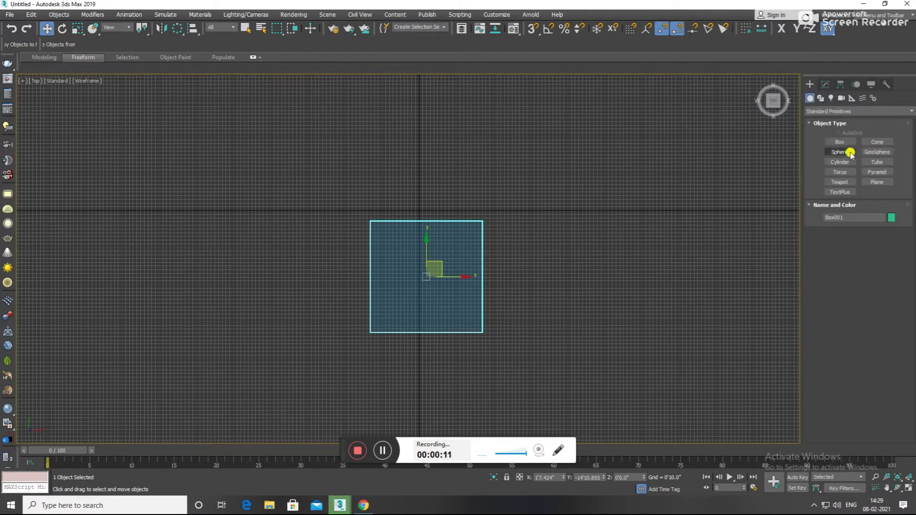
pyautogui.click(840, 152)
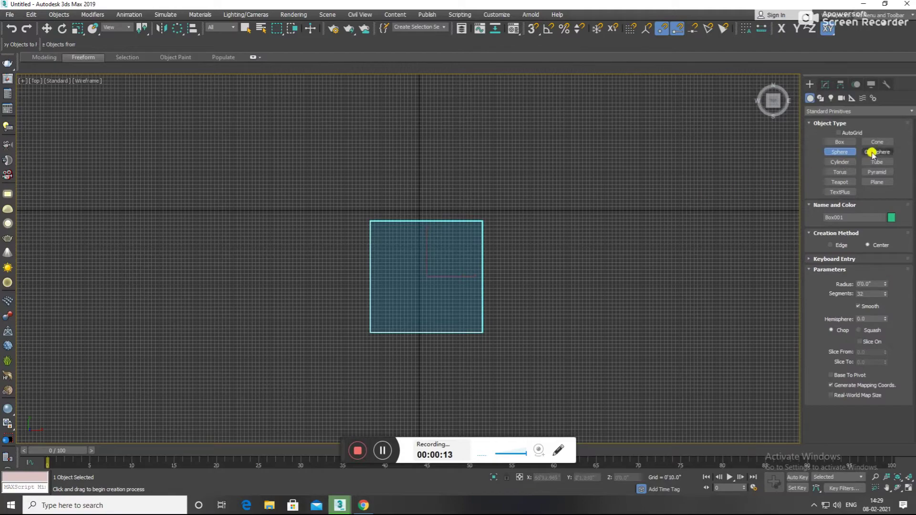
pyautogui.moveTo(589, 270); pyautogui.dragTo(631, 308)
pyautogui.rightClick(632, 309)
pyautogui.moveTo(631, 309)
pyautogui.keyDown('alt'); pyautogui.mouseDown(button='middle')
pyautogui.moveTo(580, 268)
pyautogui.moveTo(594, 255)
pyautogui.mouseUp(button='middle'); pyautogui.keyUp('alt')
pyautogui.press('f')
pyautogui.press('z')
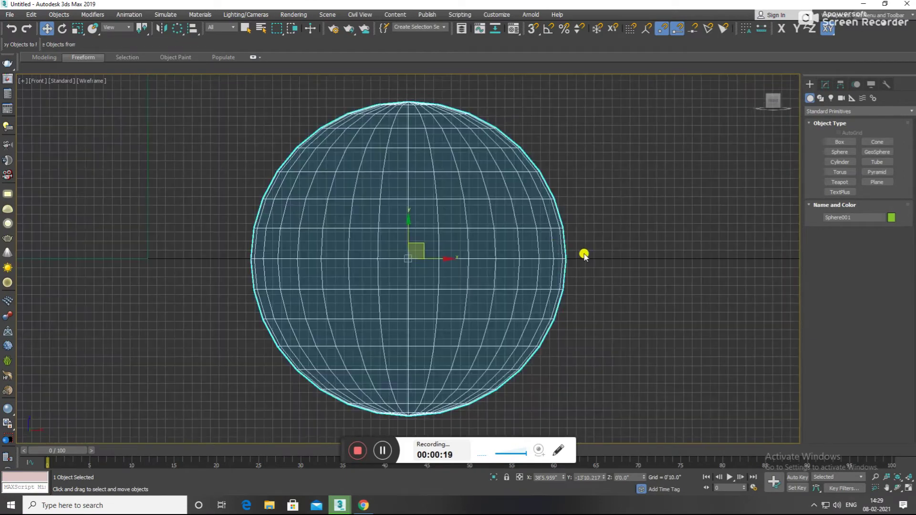
pyautogui.scroll(-5, 525, 257)
pyautogui.moveTo(495, 203); pyautogui.dragTo(495, 161)
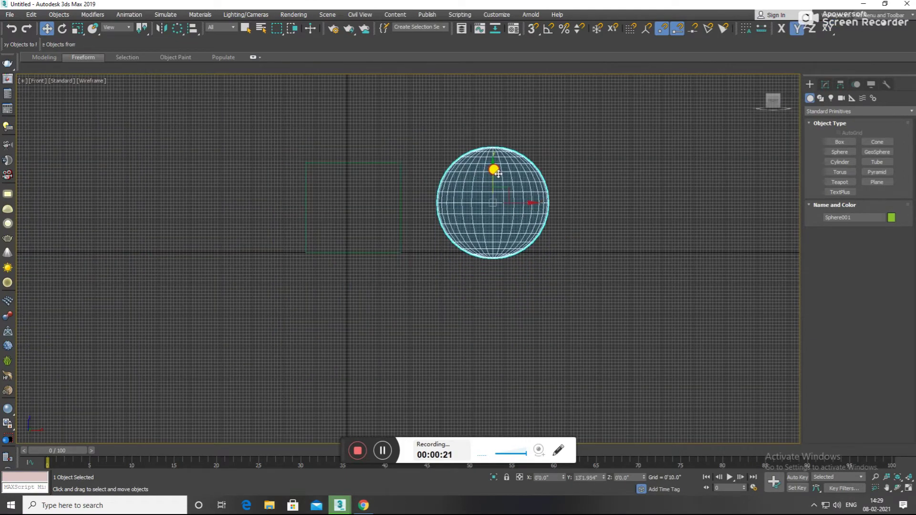
# Reselect the sphere and turn on edged faces to see its mesh
pyautogui.moveTo(517, 223)
pyautogui.keyDown('alt'); pyautogui.mouseDown(button='middle')
pyautogui.moveTo(518, 304)
pyautogui.moveTo(501, 302)
pyautogui.mouseUp(button='middle'); pyautogui.keyUp('alt')
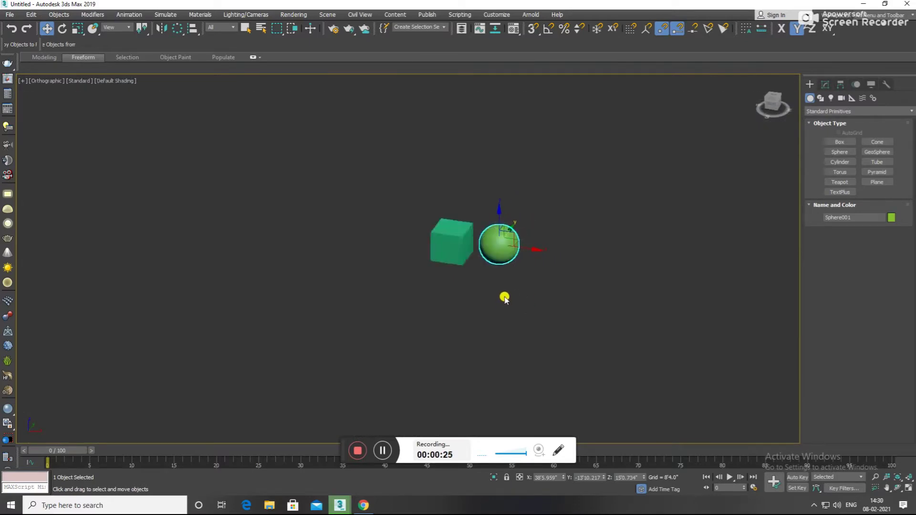
pyautogui.press('t')
pyautogui.press('z')
pyautogui.scroll(-5, 466, 253)
pyautogui.click(626, 280)
pyautogui.click(482, 256)
pyautogui.press('z')
pyautogui.press('F4')
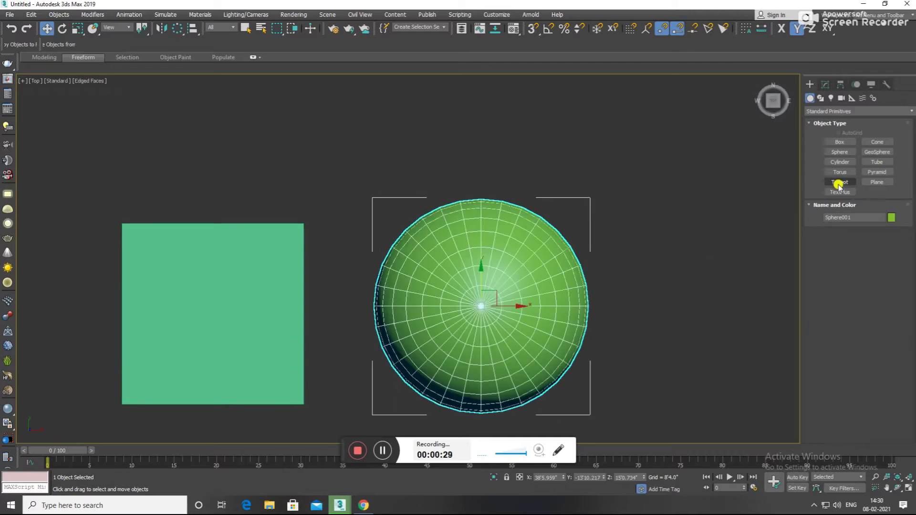
# Raise the sphere's Segments to 76 for a denser mesh
pyautogui.click(825, 84)
pyautogui.moveTo(885, 237); pyautogui.dragTo(885, 215)
pyautogui.moveTo(604, 334)
pyautogui.keyDown('alt'); pyautogui.mouseDown(button='middle')
pyautogui.moveTo(585, 283)
pyautogui.moveTo(603, 262)
pyautogui.moveTo(598, 294)
pyautogui.mouseUp(button='middle'); pyautogui.keyUp('alt')
pyautogui.press('t')
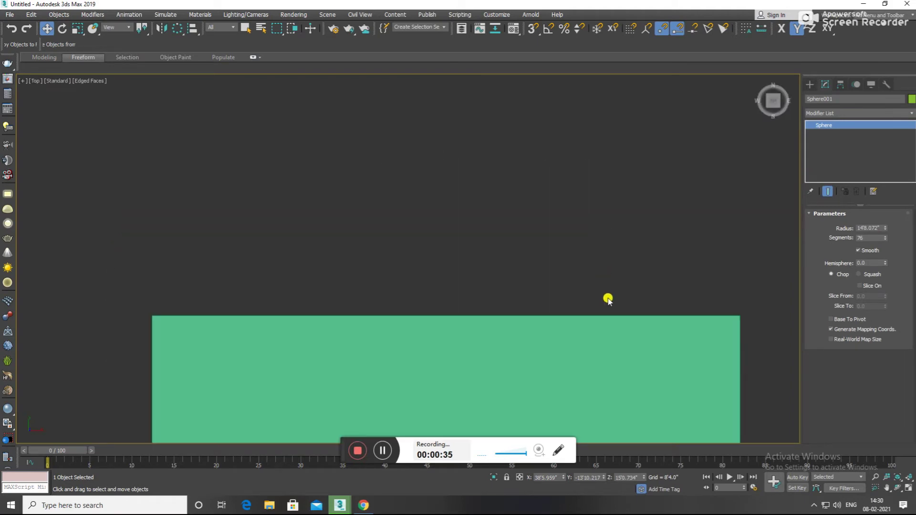
pyautogui.scroll(-5, 607, 299)
pyautogui.click(628, 347)
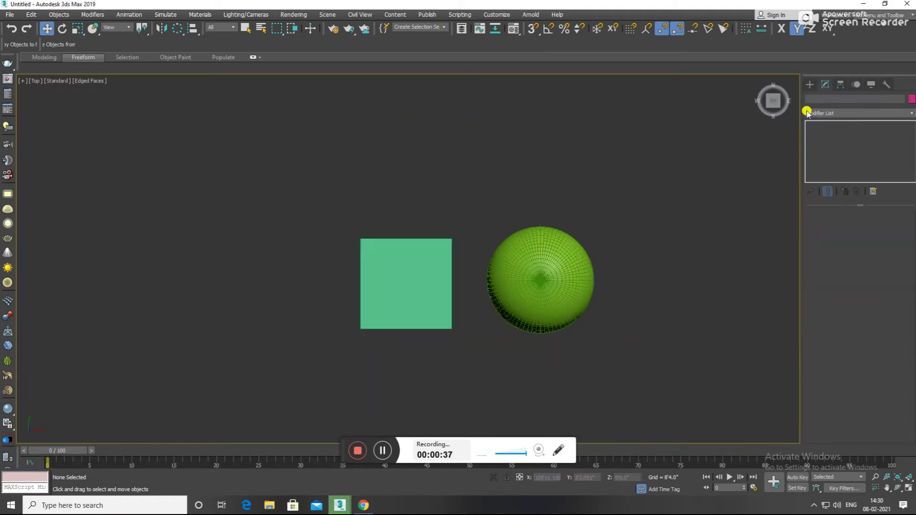
# Create a text shape reading 'ADVANCE DESIGNER' below the sphere
pyautogui.click(809, 84)
pyautogui.click(820, 98)
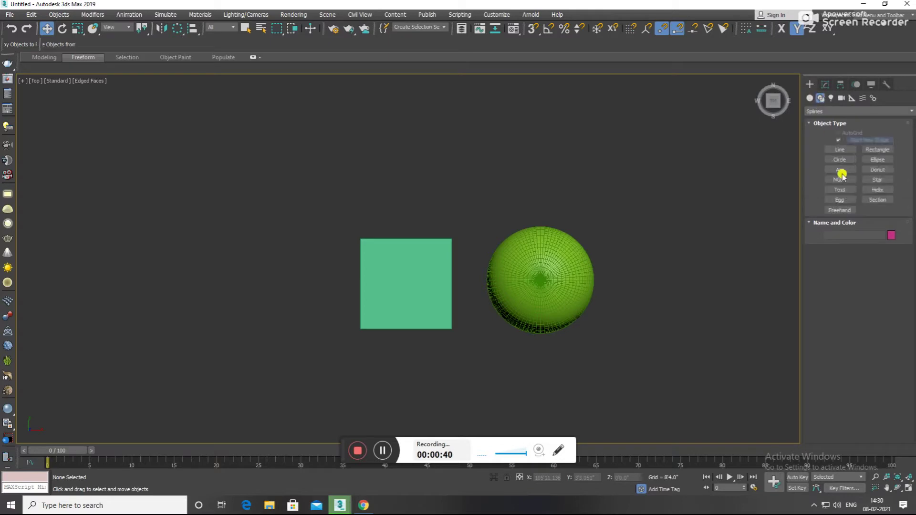
pyautogui.click(840, 190)
pyautogui.moveTo(850, 344); pyautogui.dragTo(797, 346)
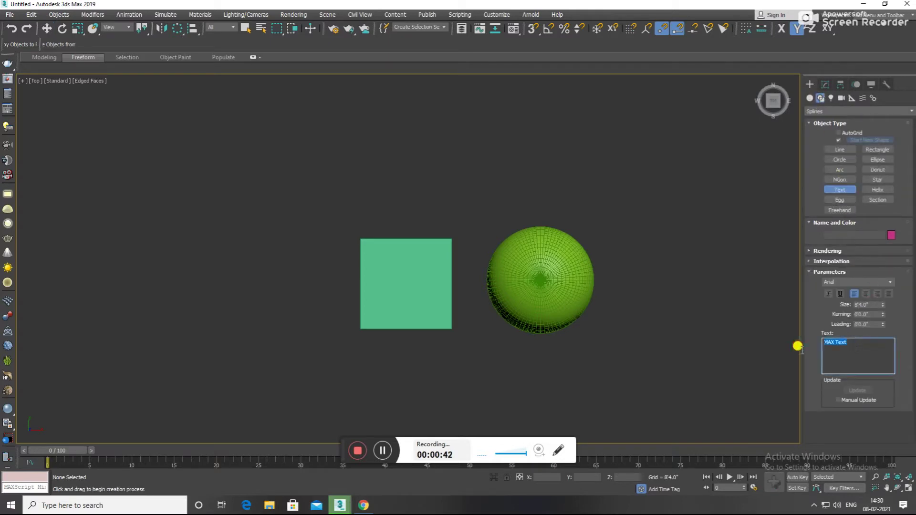
pyautogui.write('ADVANCE DESI')
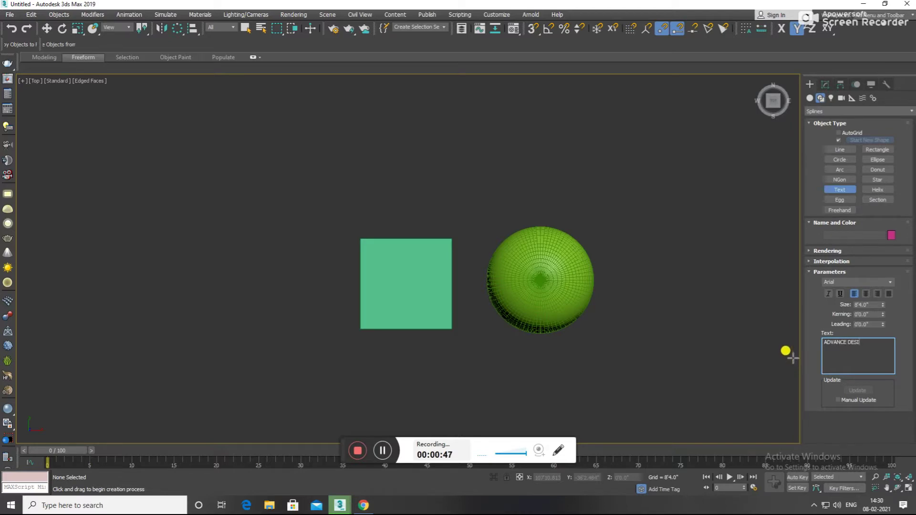
pyautogui.click(543, 397)
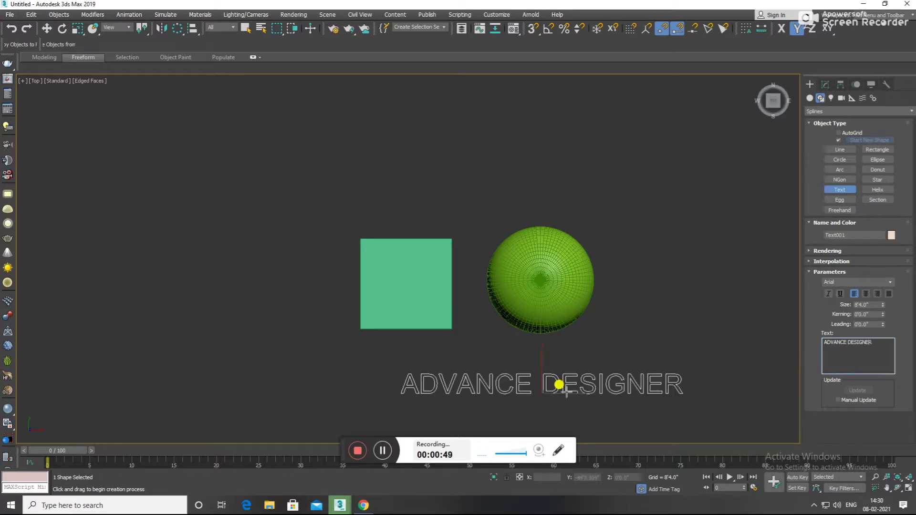
# Scale the ADVANCE DESIGNER text down to a smaller size
pyautogui.press('r')
pyautogui.moveTo(556, 381); pyautogui.dragTo(543, 334, button='middle')
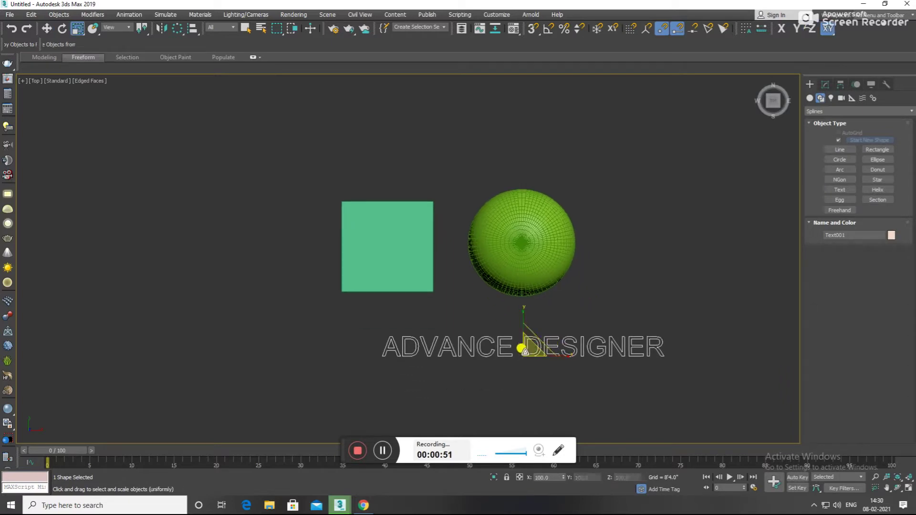
pyautogui.moveTo(537, 347); pyautogui.dragTo(495, 409)
pyautogui.press('w')
pyautogui.moveTo(513, 361); pyautogui.dragTo(496, 339, button='middle')
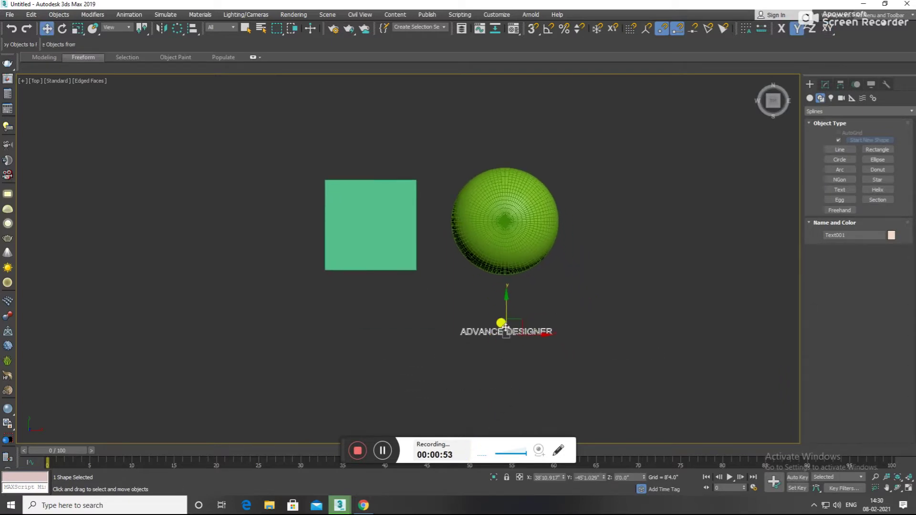
pyautogui.rightClick(548, 28)
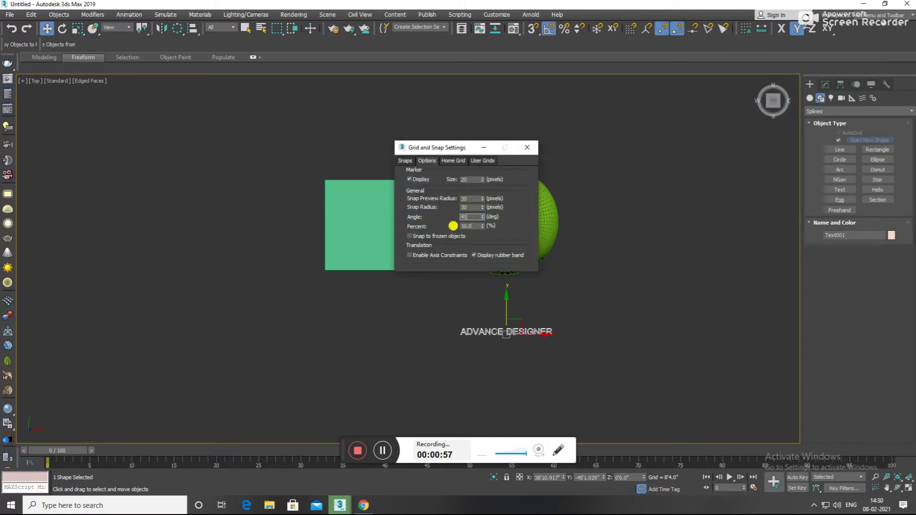
# Enable angle snap and rotate the text 90° so it stands upright
pyautogui.click(525, 146)
pyautogui.press('e')
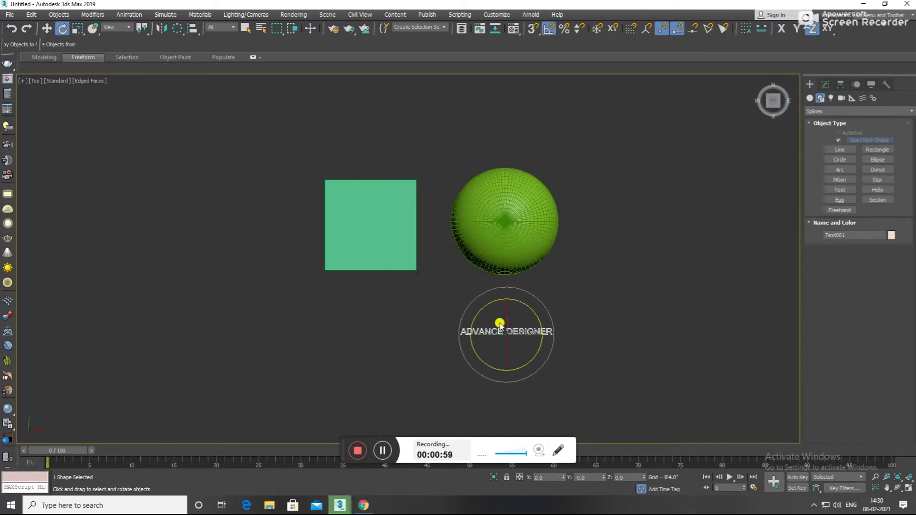
pyautogui.moveTo(500, 310); pyautogui.dragTo(503, 316)
pyautogui.press('w')
pyautogui.click(342, 384)
pyautogui.moveTo(517, 357); pyautogui.dragTo(535, 333)
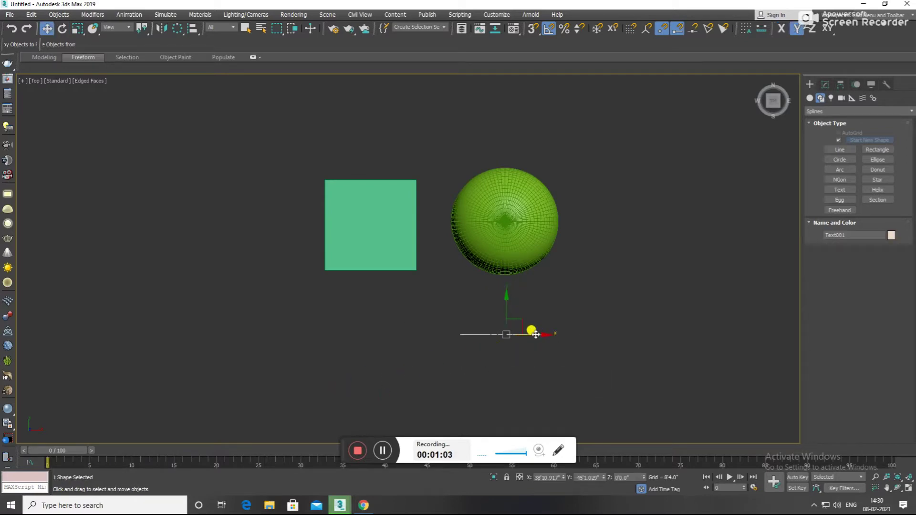
# In Front view, scale the text to fit across the box's front face
pyautogui.scroll(-2, 450, 327)
pyautogui.keyDown('alt'); pyautogui.moveTo(451, 327); pyautogui.dragTo(429, 327, button='middle'); pyautogui.keyUp('alt')
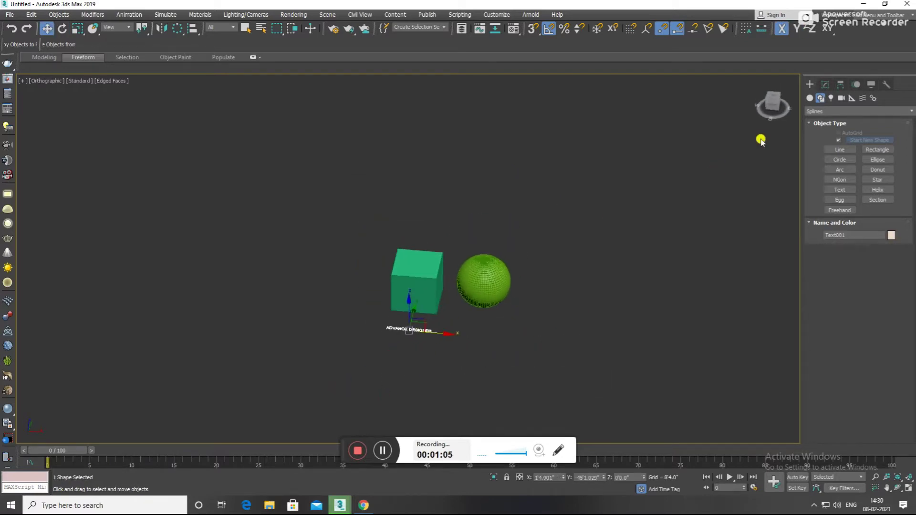
pyautogui.click(770, 105)
pyautogui.scroll(2, 415, 333)
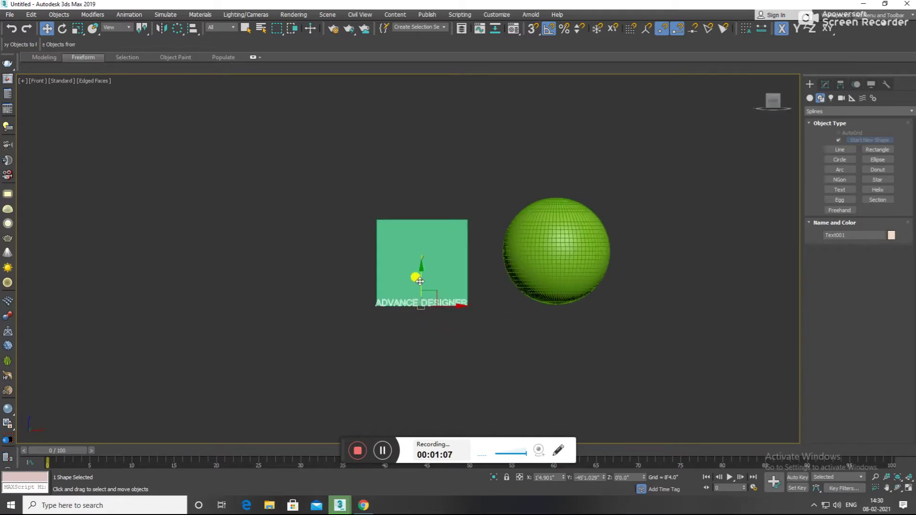
pyautogui.scroll(1, 431, 267)
pyautogui.scroll(1, 448, 310)
pyautogui.press('r')
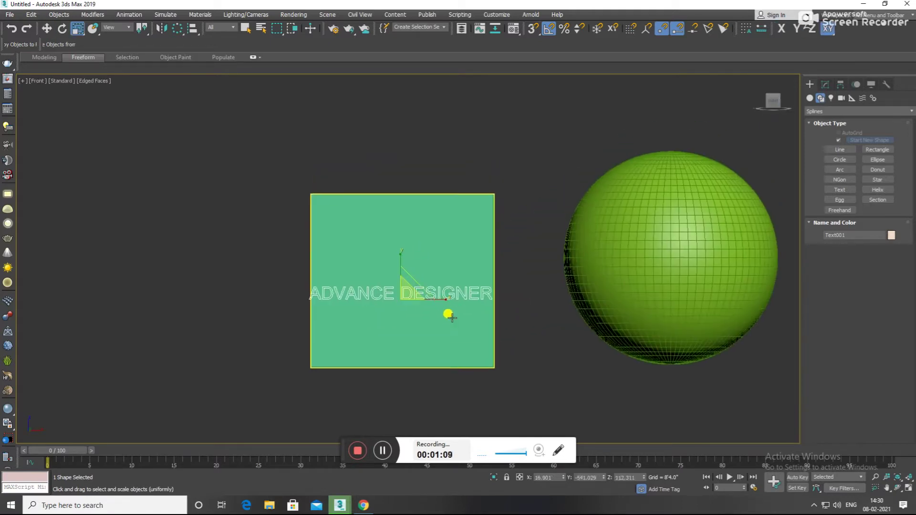
pyautogui.moveTo(403, 293); pyautogui.dragTo(422, 301)
pyautogui.press('w')
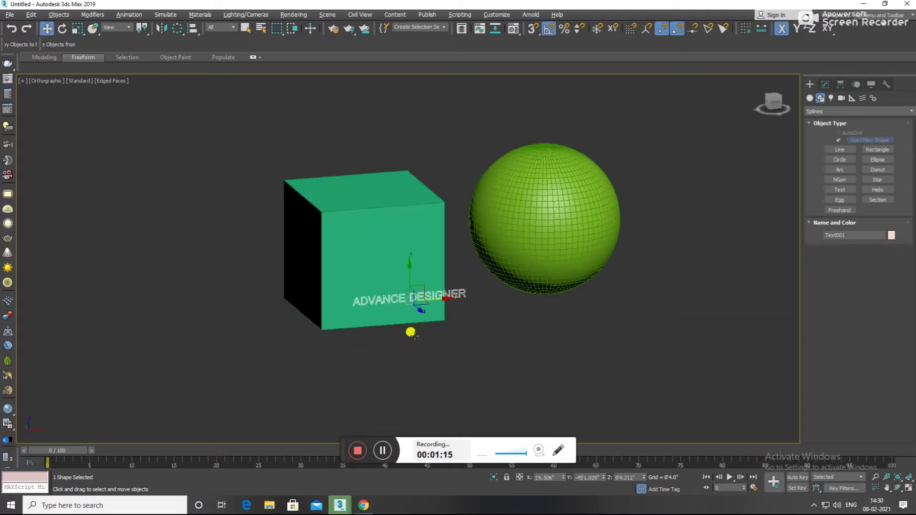
# Select the cube and expand the Create panel's geometry category list
pyautogui.keyDown('alt'); pyautogui.moveTo(427, 307); pyautogui.dragTo(385, 282, button='middle'); pyautogui.keyUp('alt')
pyautogui.scroll(5, 433, 297)
pyautogui.moveTo(434, 297)
pyautogui.keyDown('alt'); pyautogui.mouseDown(button='middle')
pyautogui.moveTo(411, 313)
pyautogui.moveTo(421, 332)
pyautogui.moveTo(467, 333)
pyautogui.mouseUp(button='middle'); pyautogui.keyUp('alt')
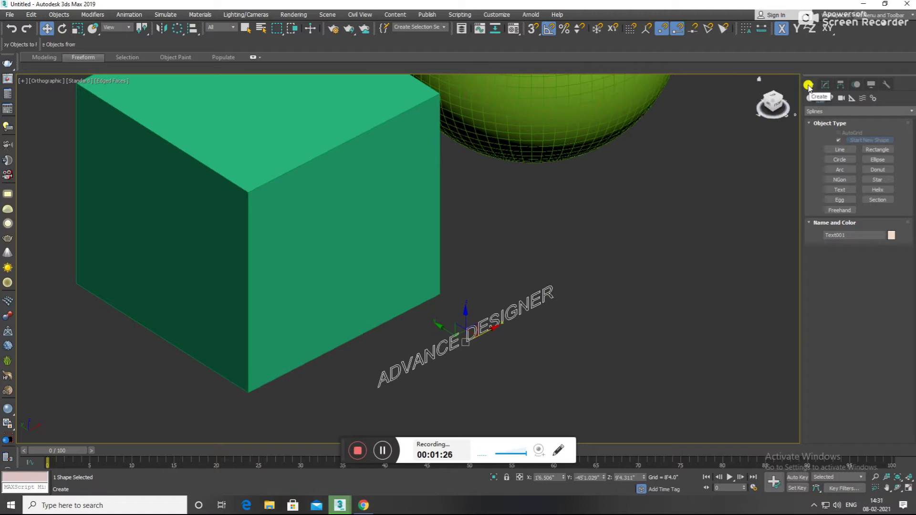
pyautogui.click(349, 240)
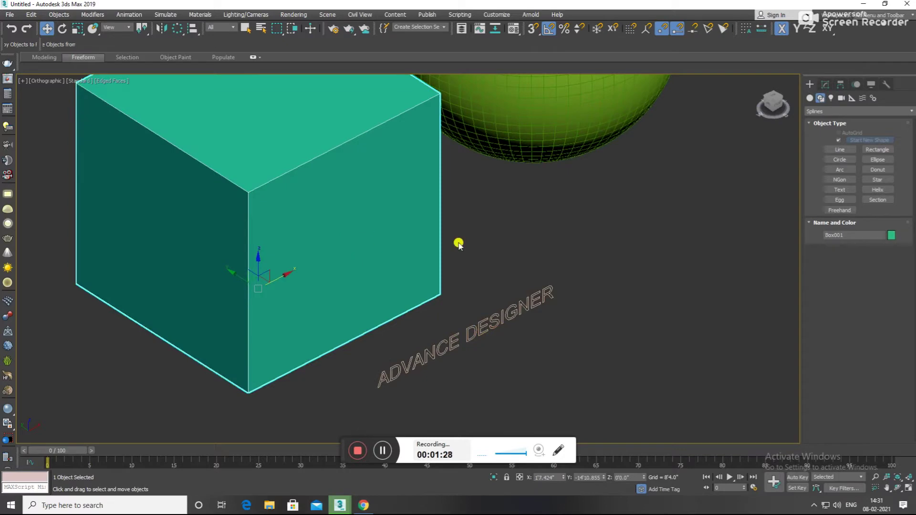
pyautogui.click(811, 99)
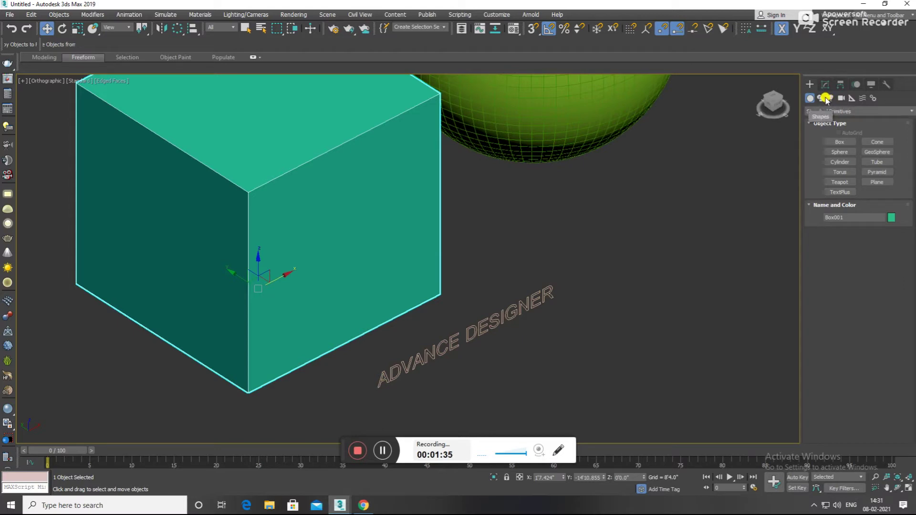
pyautogui.moveTo(517, 197); pyautogui.dragTo(539, 198, button='middle')
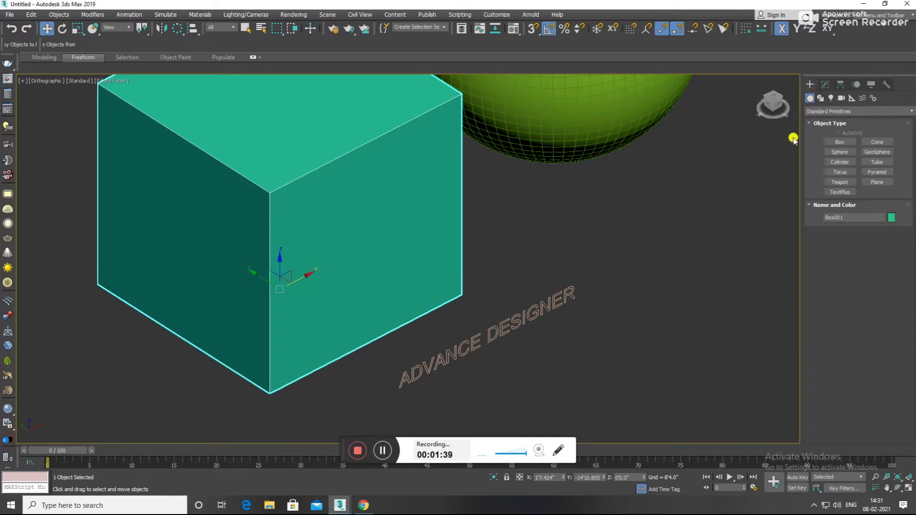
pyautogui.click(815, 112)
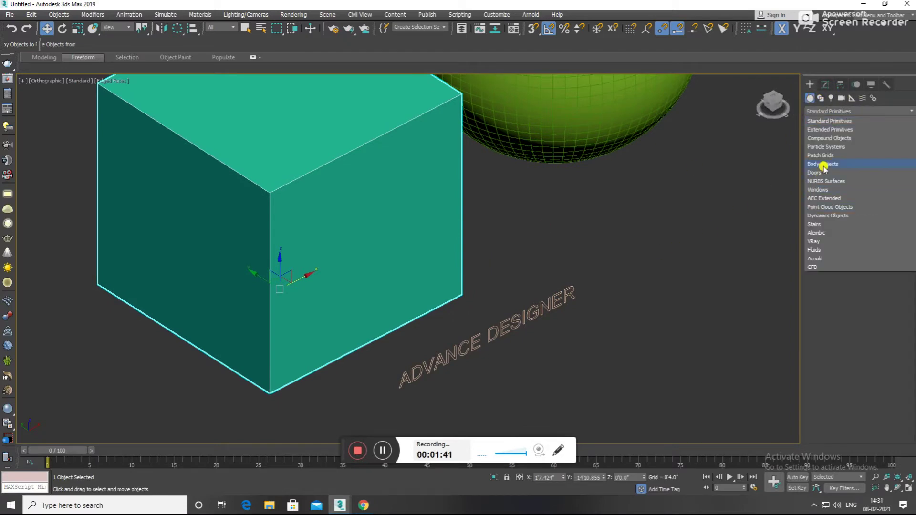
# ShapeMerge the ADVANCE DESIGNER text into the box's face
pyautogui.click(830, 138)
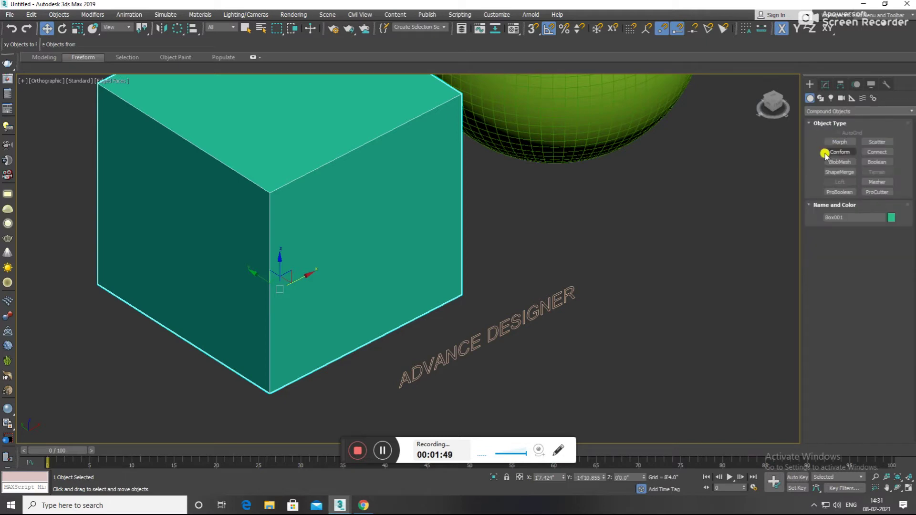
pyautogui.click(840, 172)
pyautogui.click(859, 247)
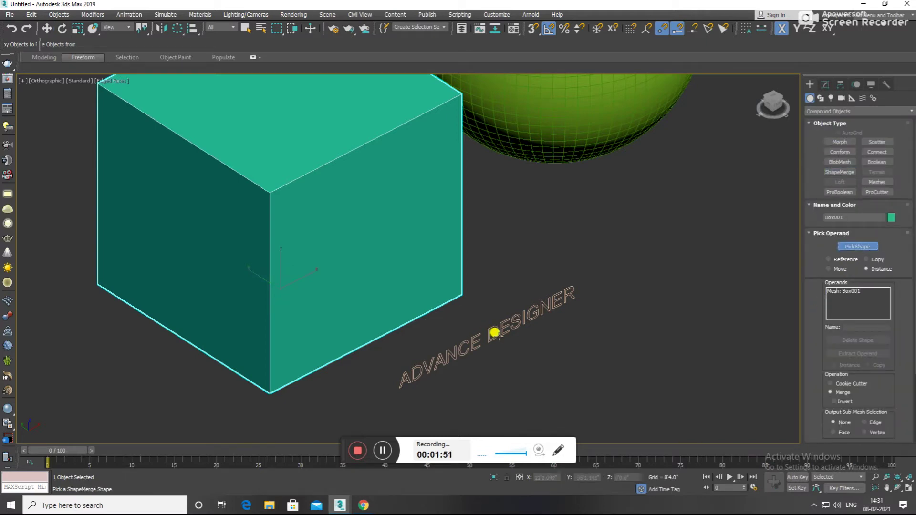
pyautogui.click(495, 328)
pyautogui.press('w')
pyautogui.scroll(3, 334, 281)
pyautogui.scroll(2, 406, 267)
pyautogui.scroll(-5, 432, 281)
# Move the ADVANCE DESIGNER text across to the sphere
pyautogui.click(449, 338)
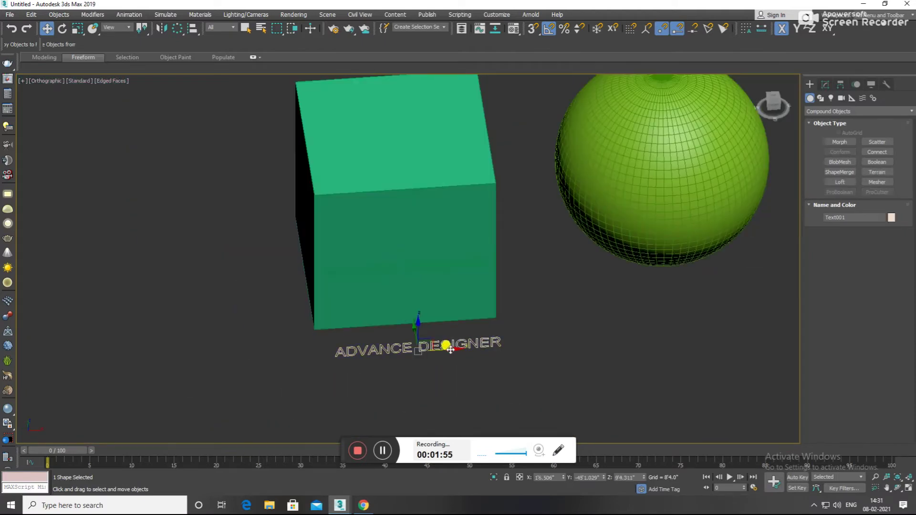
pyautogui.moveTo(425, 329); pyautogui.dragTo(709, 329)
pyautogui.moveTo(709, 329)
pyautogui.keyDown('alt'); pyautogui.mouseDown(button='middle')
pyautogui.moveTo(723, 319)
pyautogui.moveTo(618, 343)
pyautogui.mouseUp(button='middle'); pyautogui.keyUp('alt')
pyautogui.click(597, 286)
pyautogui.keyDown('alt'); pyautogui.moveTo(630, 308); pyautogui.dragTo(614, 276, button='middle'); pyautogui.keyUp('alt')
# In Front view, raise the text so it spans across the sphere
pyautogui.press('f')
pyautogui.press('z')
pyautogui.scroll(-4, 591, 301)
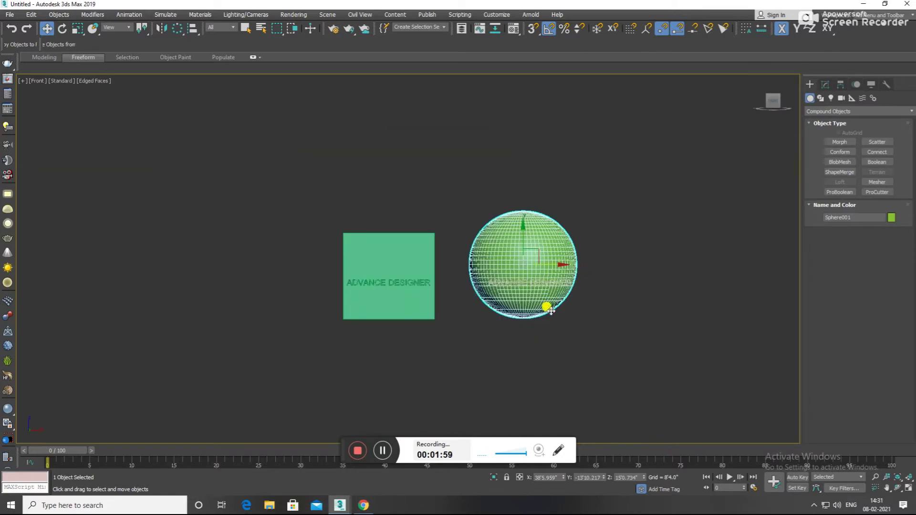
pyautogui.scroll(2, 517, 272)
pyautogui.scroll(2, 517, 291)
pyautogui.click(525, 281)
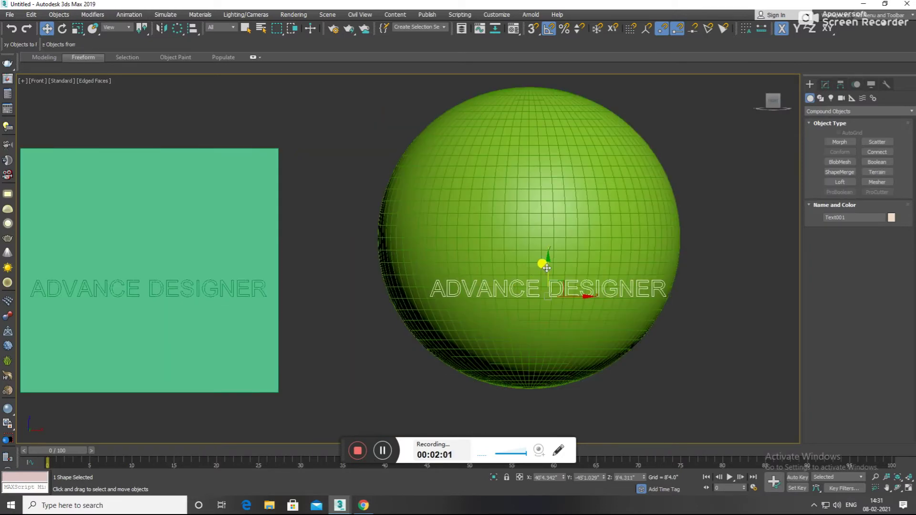
pyautogui.moveTo(547, 261); pyautogui.dragTo(549, 208)
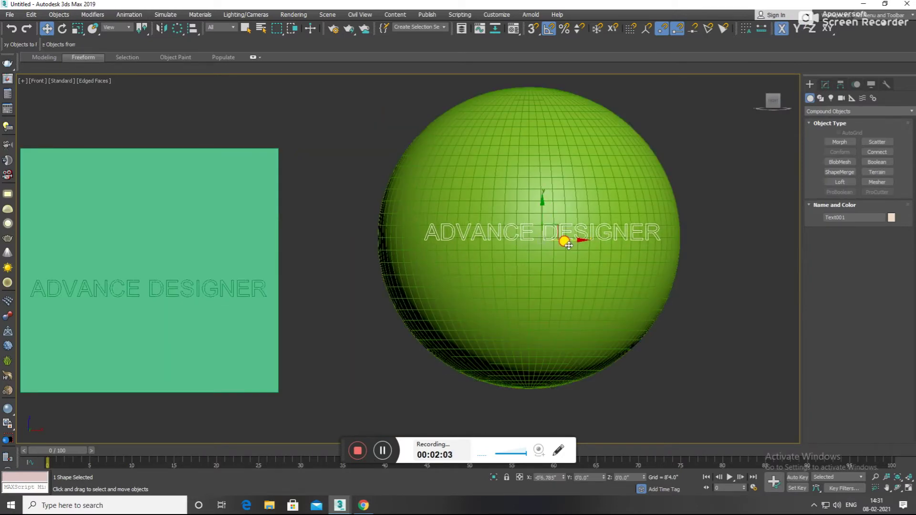
pyautogui.keyDown('alt'); pyautogui.moveTo(557, 248); pyautogui.dragTo(580, 358, button='middle'); pyautogui.keyUp('alt')
pyautogui.click(554, 216)
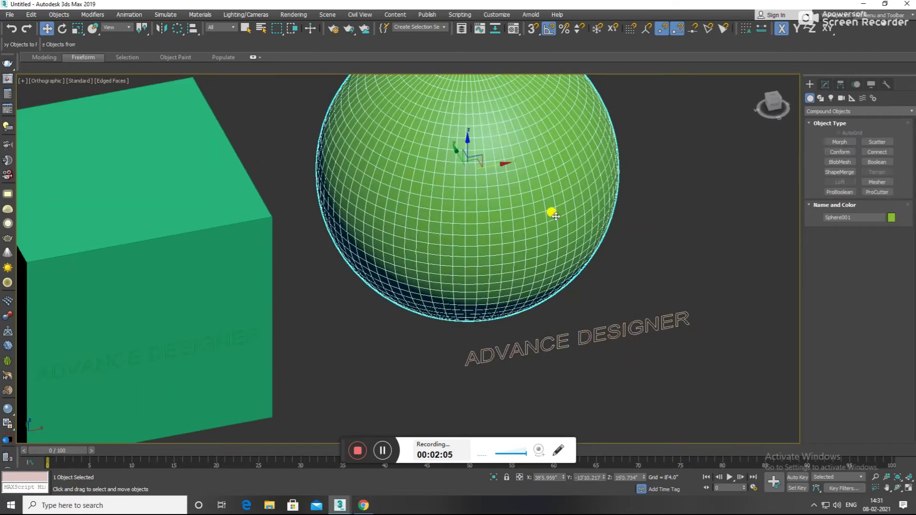
# After cancelling a ProBoolean attempt, ShapeMerge the text into the sphere
pyautogui.click(846, 192)
pyautogui.click(858, 244)
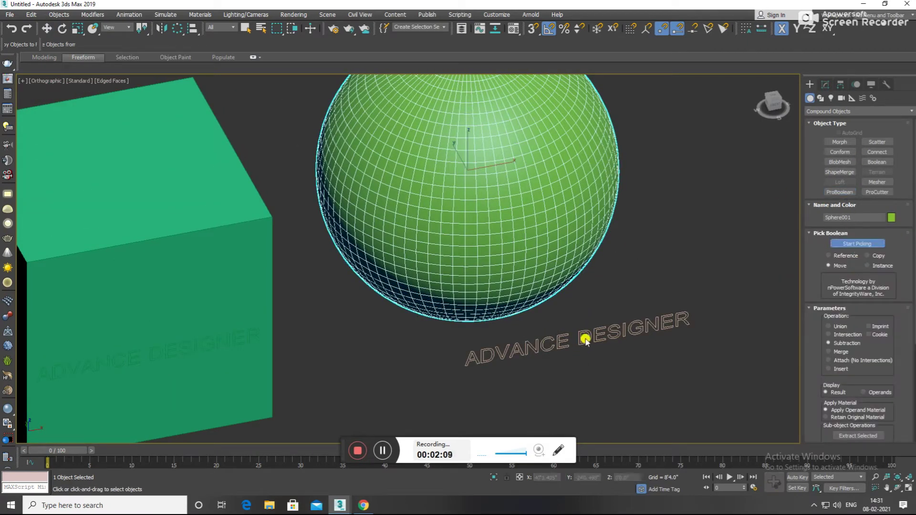
pyautogui.rightClick(585, 340)
pyautogui.click(840, 172)
pyautogui.click(846, 246)
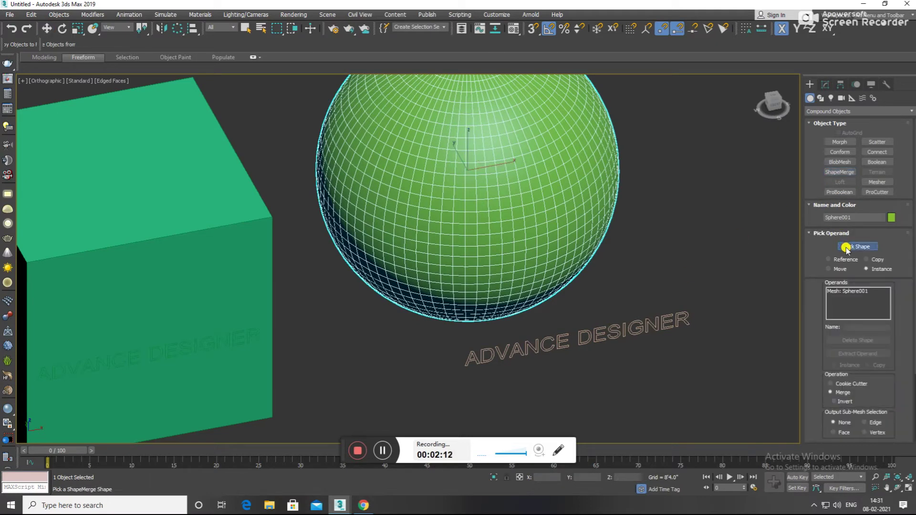
pyautogui.click(659, 312)
pyautogui.scroll(2, 593, 286)
pyautogui.scroll(5, 501, 262)
pyautogui.press('w')
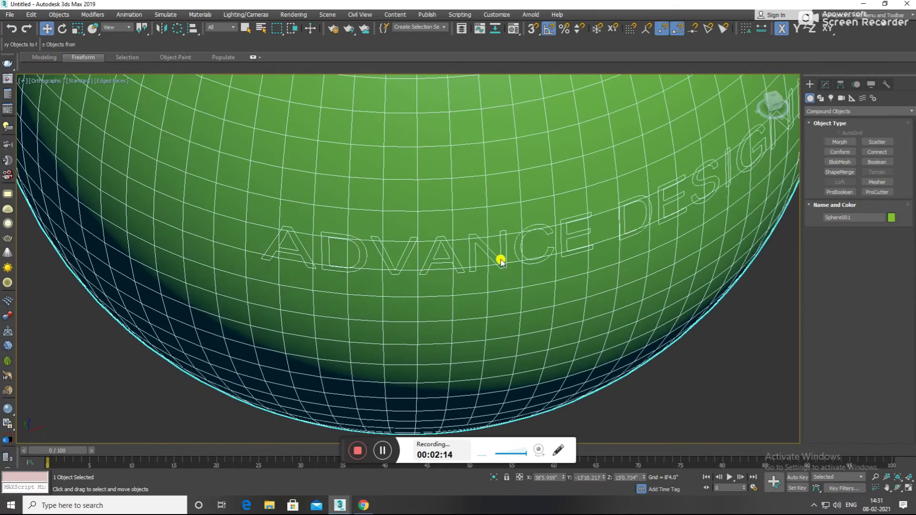
# Turn off edged faces and return to the sphere's modifier settings
pyautogui.press('F4')
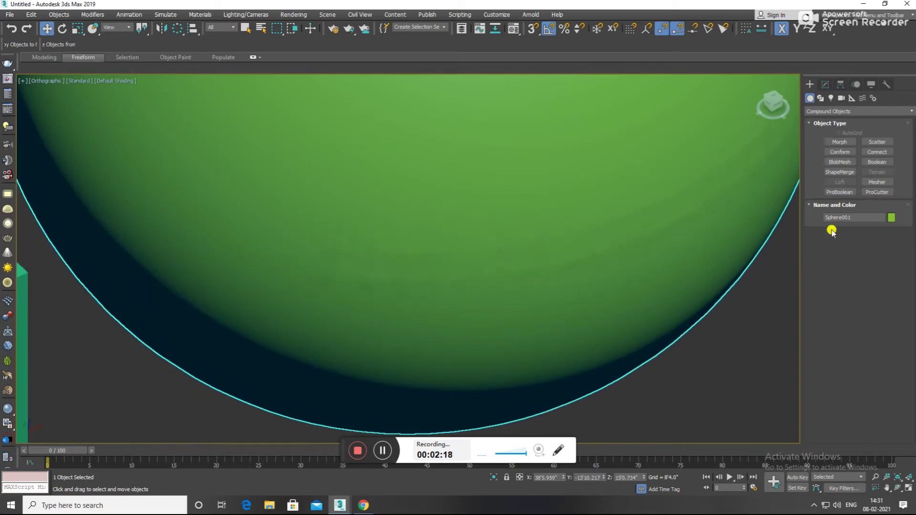
pyautogui.click(830, 87)
pyautogui.click(810, 84)
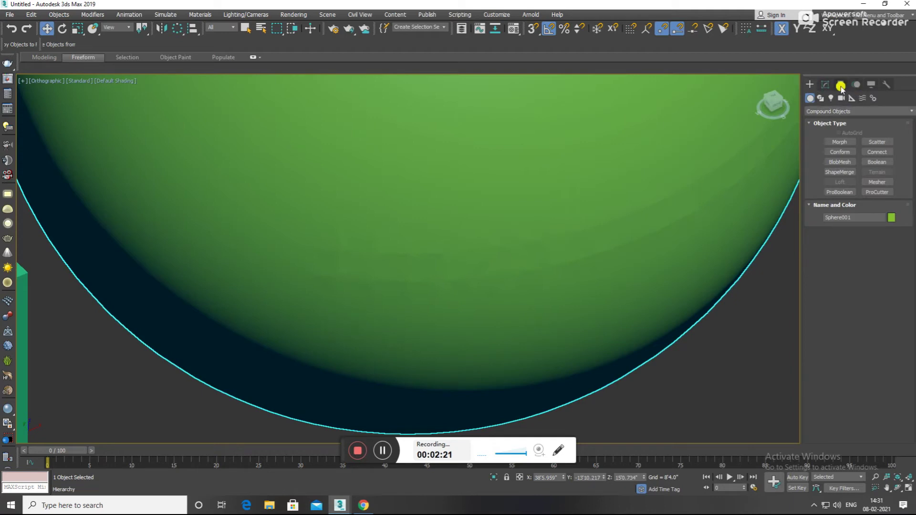
pyautogui.click(824, 84)
# Add a Face Extrude modifier to the sphere with Amount about 4.045
pyautogui.click(897, 113)
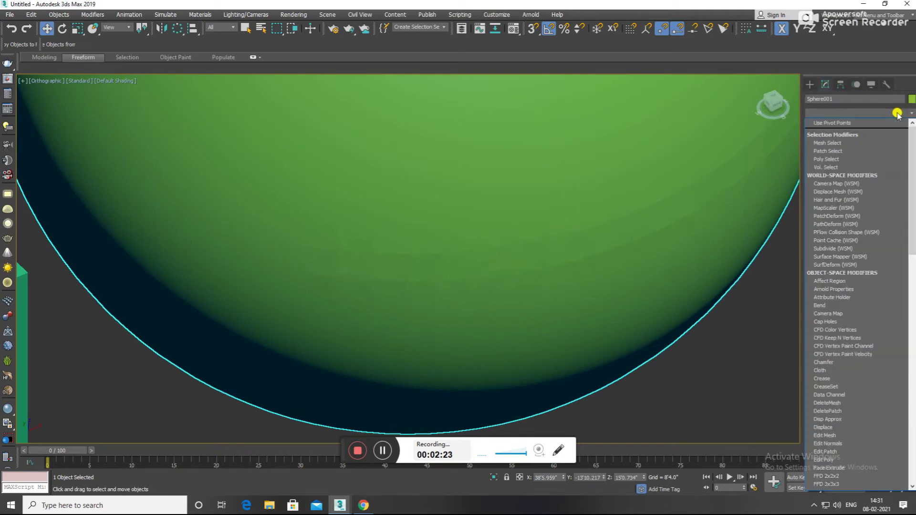
pyautogui.press('u')
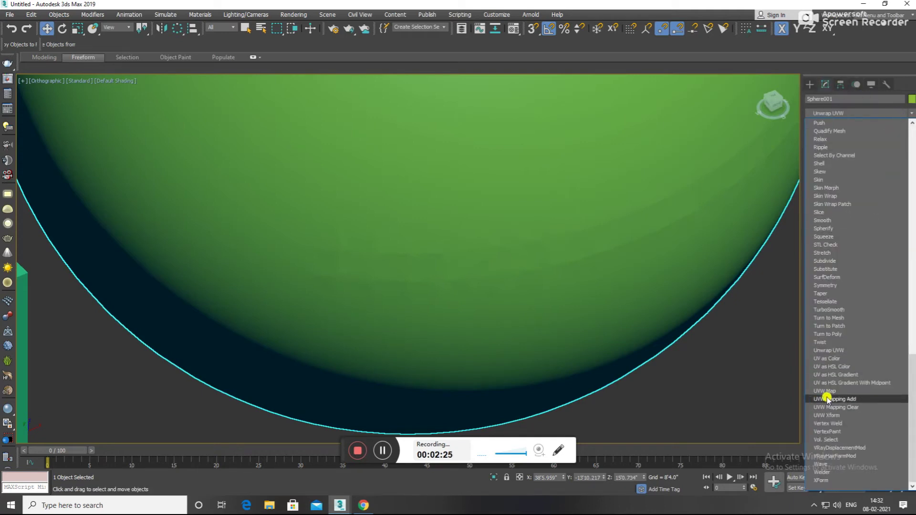
pyautogui.scroll(20, 890, 121)
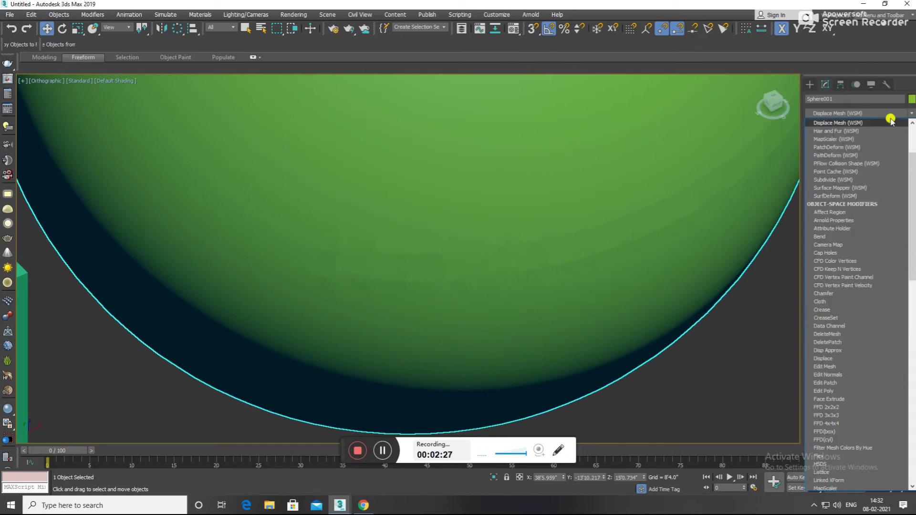
pyautogui.press('f')
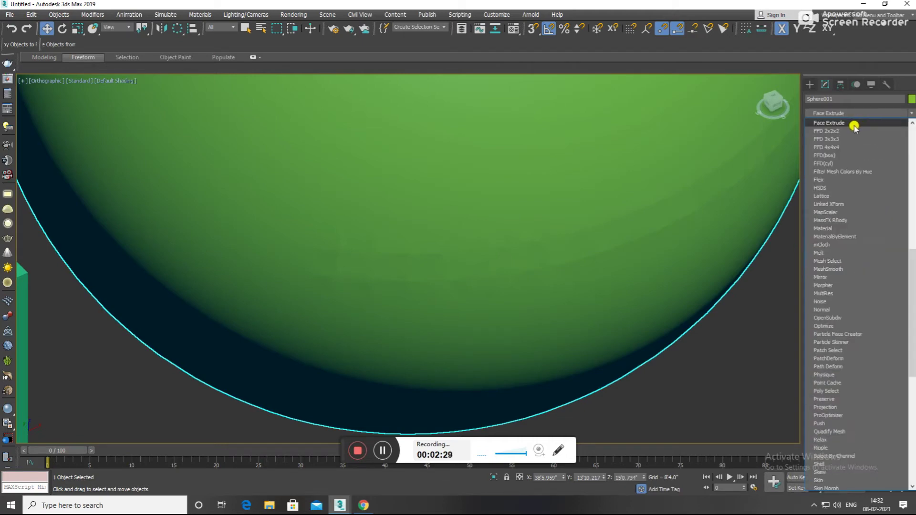
pyautogui.click(854, 124)
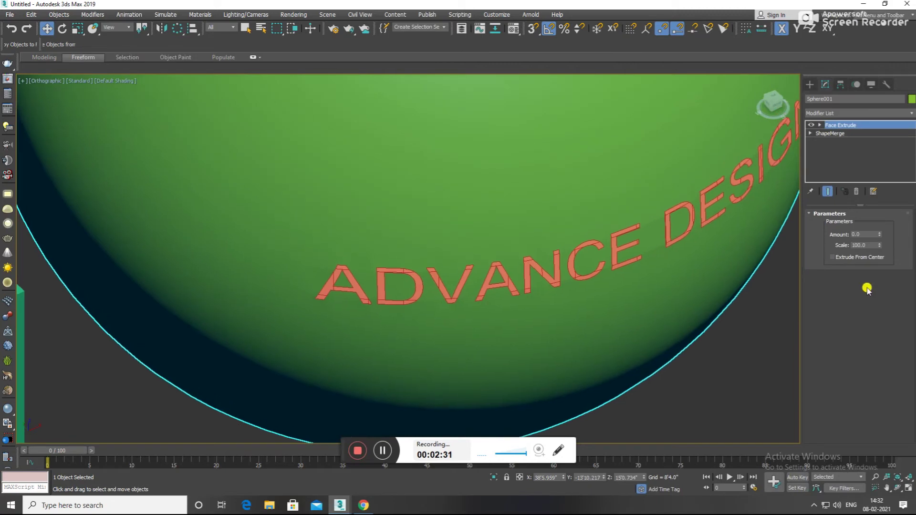
pyautogui.moveTo(878, 226); pyautogui.dragTo(39, 440)
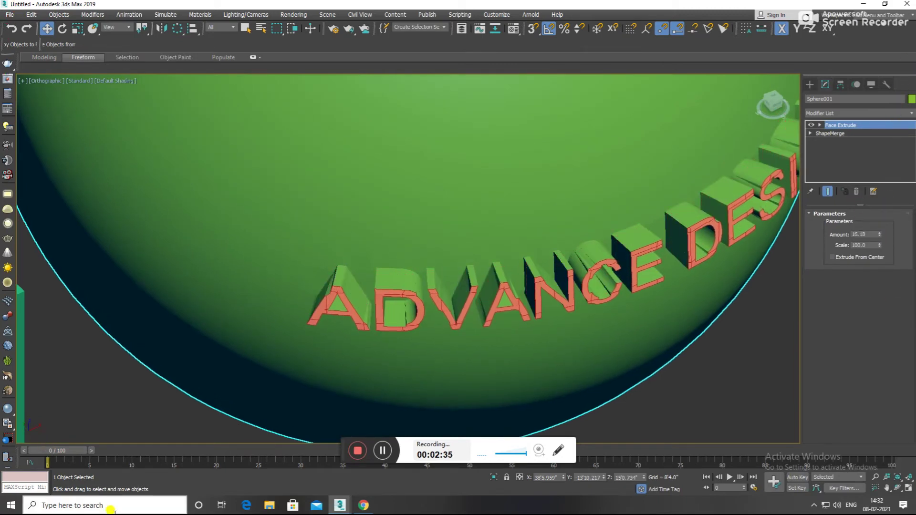
pyautogui.moveTo(883, 236); pyautogui.dragTo(877, 268)
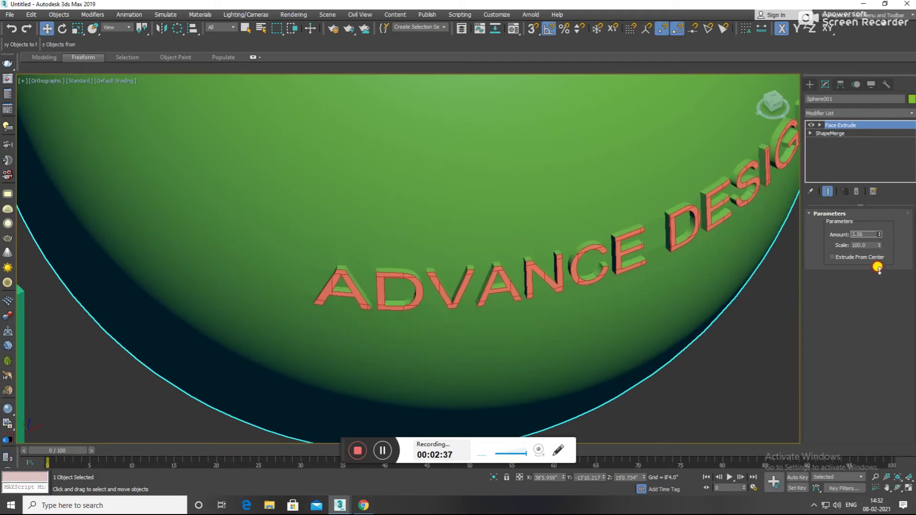
pyautogui.scroll(-5, 452, 274)
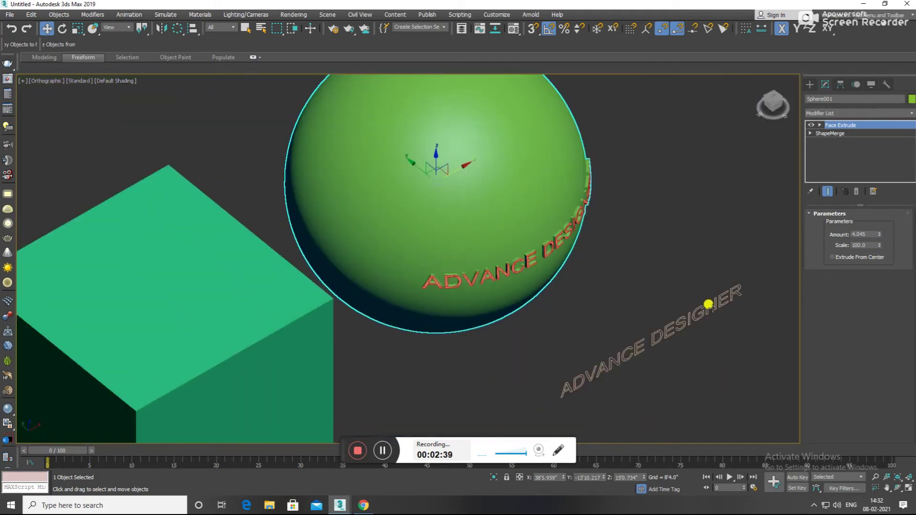
# Delete the leftover flat ADVANCE DESIGNER text and select the box
pyautogui.click(691, 257)
pyautogui.moveTo(691, 256)
pyautogui.keyDown('alt'); pyautogui.mouseDown(button='middle')
pyautogui.moveTo(558, 313)
pyautogui.moveTo(533, 311)
pyautogui.moveTo(533, 339)
pyautogui.mouseUp(button='middle'); pyautogui.keyUp('alt')
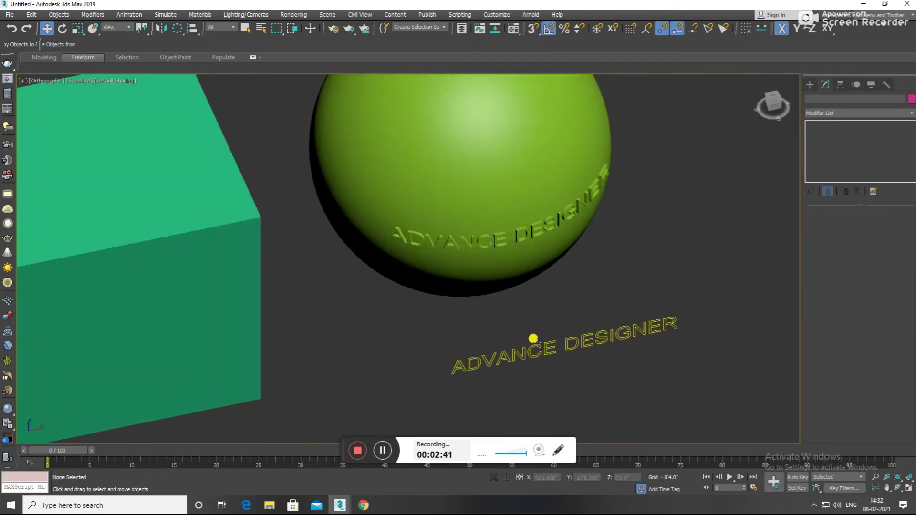
pyautogui.click(538, 348)
pyautogui.press('Delete')
pyautogui.scroll(-5, 534, 333)
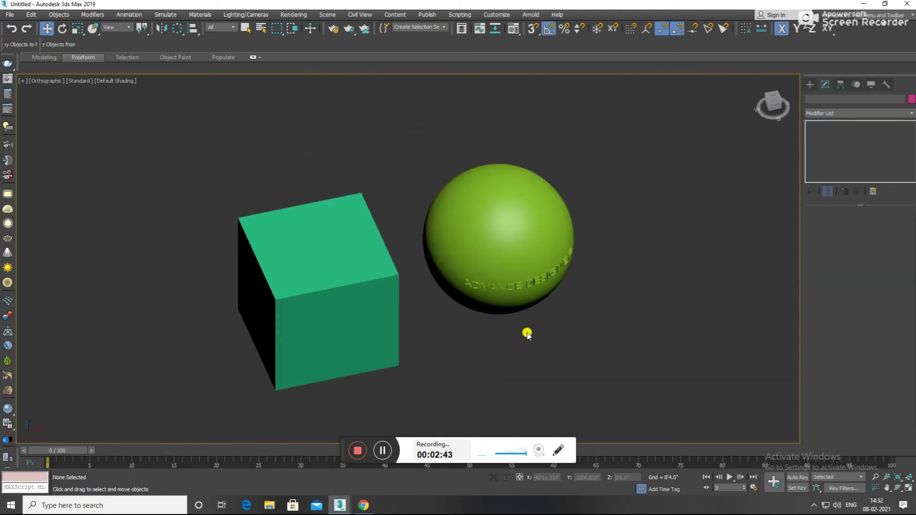
pyautogui.scroll(-2, 468, 339)
pyautogui.click(409, 347)
pyautogui.scroll(5, 403, 345)
# Add a Face Extrude modifier to the box with Amount 3.4
pyautogui.scroll(1, 398, 329)
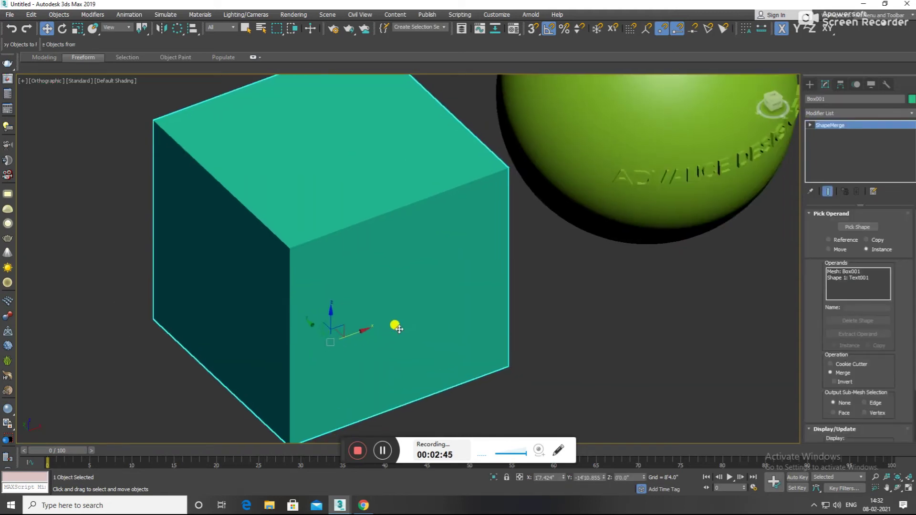
pyautogui.press('F4')
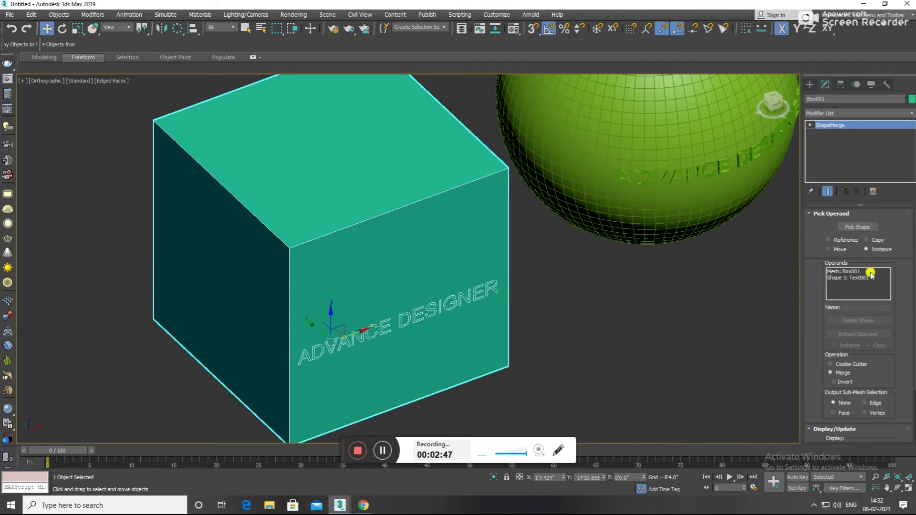
pyautogui.click(910, 117)
pyautogui.press('f')
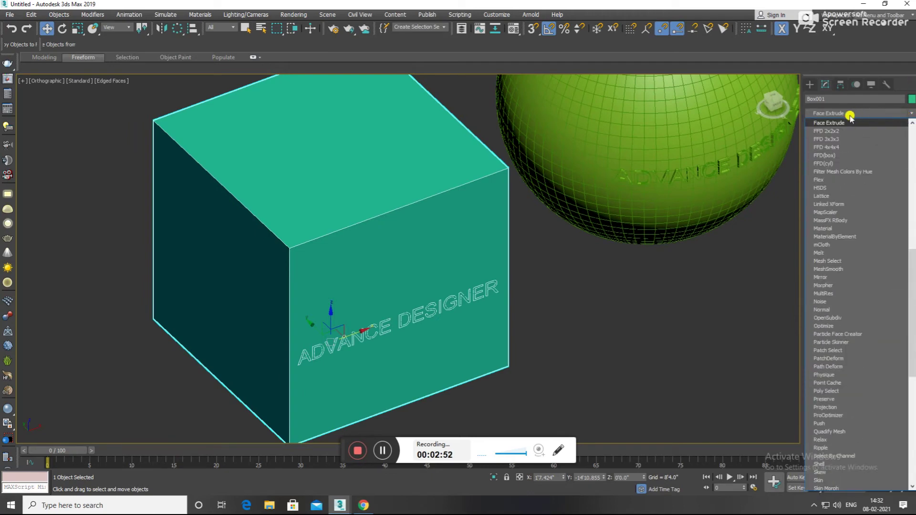
pyautogui.press('Return')
pyautogui.scroll(2, 496, 305)
pyautogui.scroll(4, 405, 329)
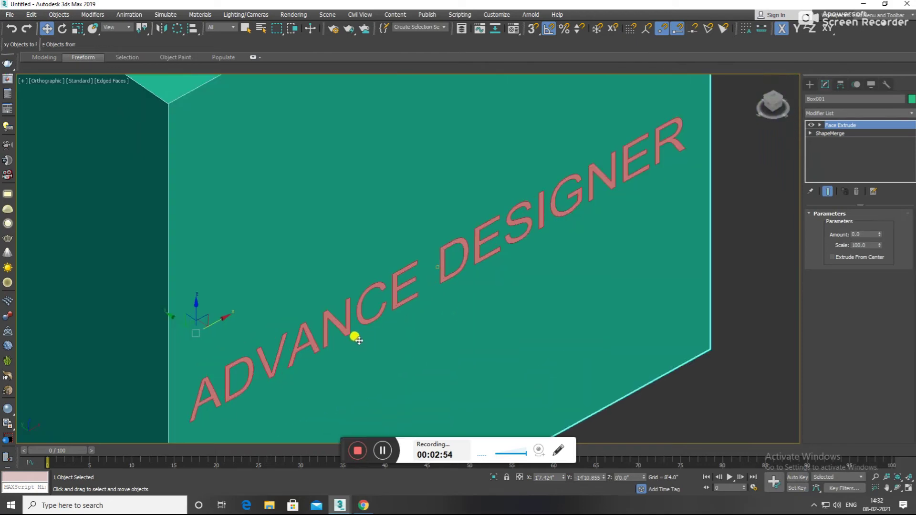
pyautogui.moveTo(880, 234); pyautogui.dragTo(889, 70)
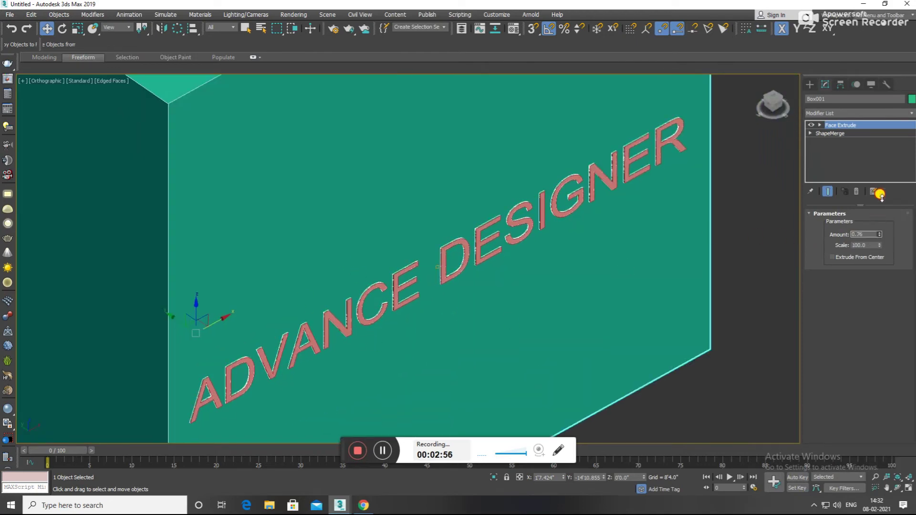
pyautogui.scroll(-3, 560, 280)
# Orbit to inspect the box's raised lettering alongside the sphere
pyautogui.moveTo(560, 280)
pyautogui.keyDown('alt'); pyautogui.mouseDown(button='middle')
pyautogui.moveTo(593, 307)
pyautogui.moveTo(663, 316)
pyautogui.mouseUp(button='middle'); pyautogui.keyUp('alt')
pyautogui.click(694, 291)
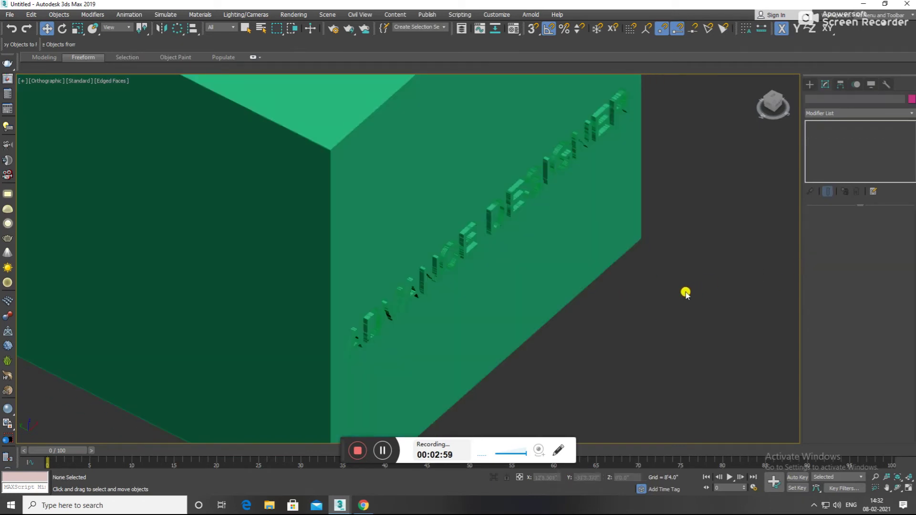
pyautogui.scroll(-3, 563, 279)
pyautogui.moveTo(574, 285)
pyautogui.keyDown('alt'); pyautogui.mouseDown(button='middle')
pyautogui.moveTo(603, 298)
pyautogui.moveTo(579, 270)
pyautogui.mouseUp(button='middle'); pyautogui.keyUp('alt')
pyautogui.scroll(4, 559, 141)
pyautogui.scroll(1, 560, 143)
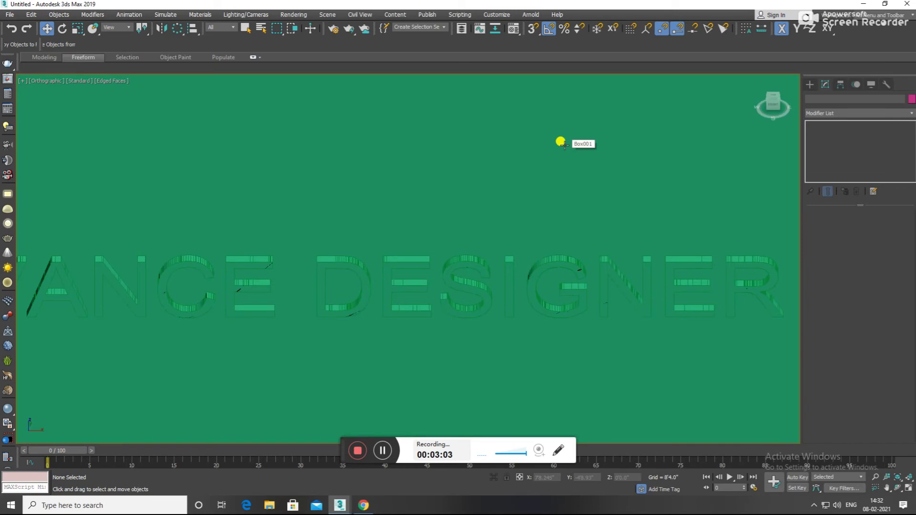
pyautogui.scroll(-4, 560, 143)
pyautogui.scroll(-3, 544, 226)
pyautogui.keyDown('alt'); pyautogui.moveTo(544, 226); pyautogui.dragTo(527, 231, button='middle'); pyautogui.keyUp('alt')
pyautogui.moveTo(454, 364)
pyautogui.keyDown('alt'); pyautogui.mouseDown(button='middle')
pyautogui.moveTo(487, 309)
pyautogui.moveTo(543, 315)
pyautogui.moveTo(575, 302)
pyautogui.moveTo(556, 297)
pyautogui.moveTo(517, 315)
pyautogui.moveTo(505, 259)
pyautogui.moveTo(530, 245)
pyautogui.moveTo(406, 302)
pyautogui.moveTo(364, 308)
pyautogui.moveTo(429, 290)
pyautogui.moveTo(401, 247)
pyautogui.mouseUp(button='middle'); pyautogui.keyUp('alt')
pyautogui.click(400, 247)
pyautogui.moveTo(669, 266)
pyautogui.keyDown('alt'); pyautogui.mouseDown(button='middle')
pyautogui.moveTo(725, 282)
pyautogui.moveTo(763, 190)
pyautogui.mouseUp(button='middle'); pyautogui.keyUp('alt')
pyautogui.click(775, 109)
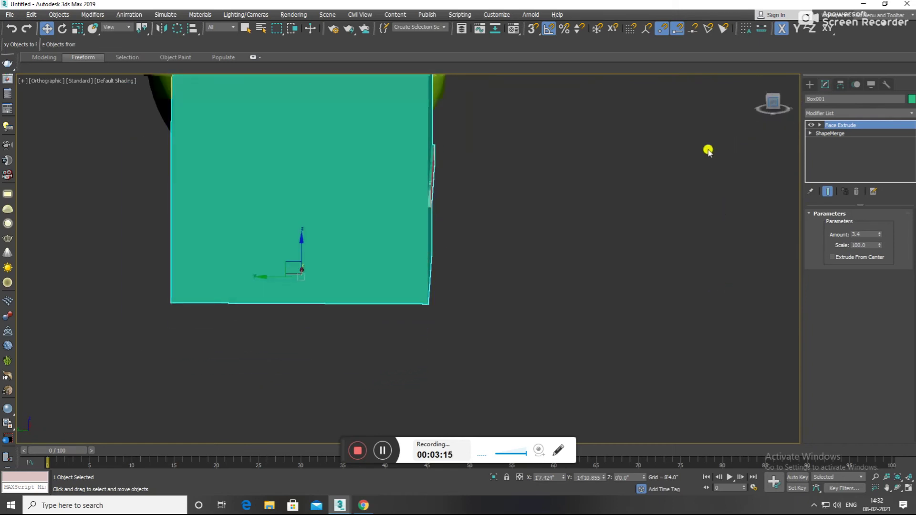
pyautogui.moveTo(415, 291); pyautogui.dragTo(417, 292)
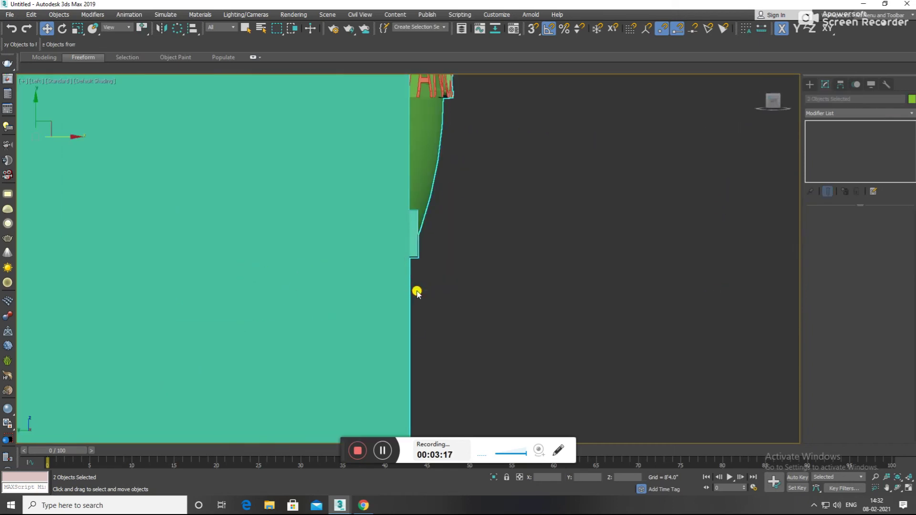
pyautogui.moveTo(414, 210)
pyautogui.keyDown('alt'); pyautogui.mouseDown(button='middle')
pyautogui.moveTo(446, 215)
pyautogui.moveTo(395, 215)
pyautogui.mouseUp(button='middle'); pyautogui.keyUp('alt')
pyautogui.rightClick(395, 214)
pyautogui.moveTo(422, 315)
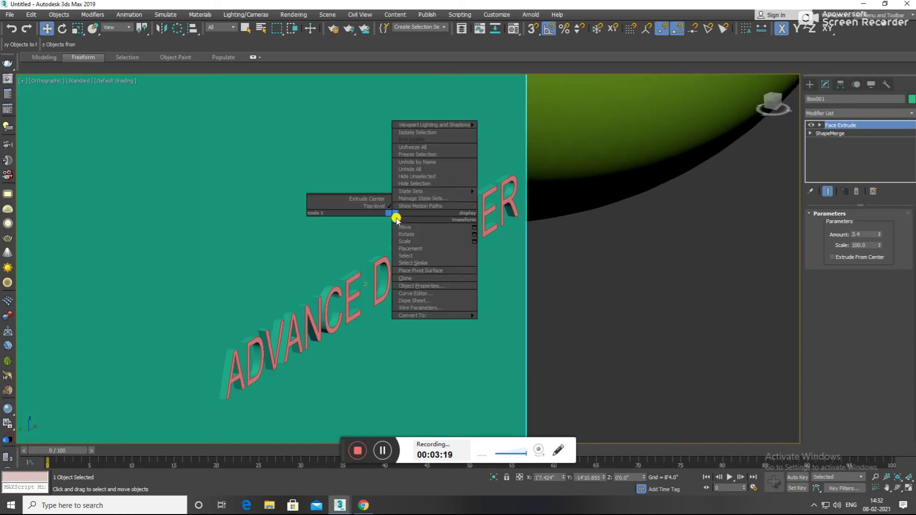
pyautogui.click(531, 323)
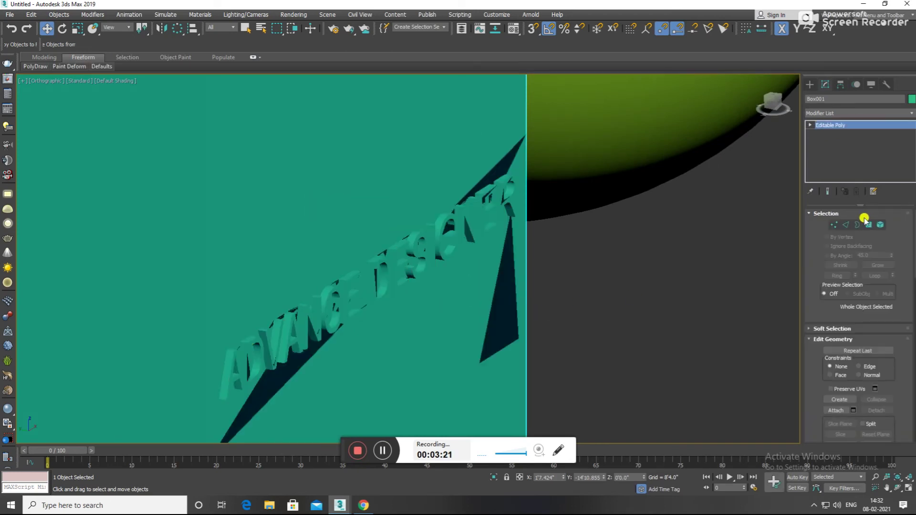
pyautogui.scroll(-3, 695, 221)
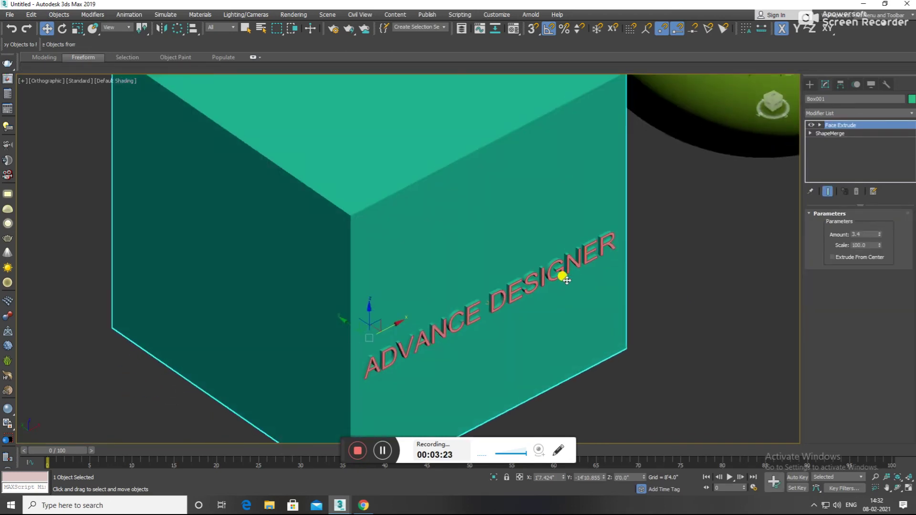
pyautogui.press('m')
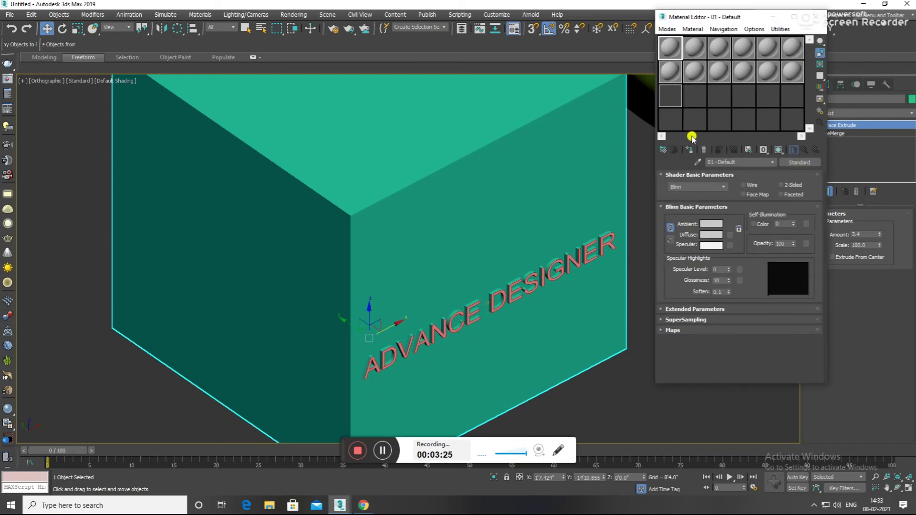
# Assign material slot 01-Default to the box and close the Material Editor
pyautogui.click(689, 149)
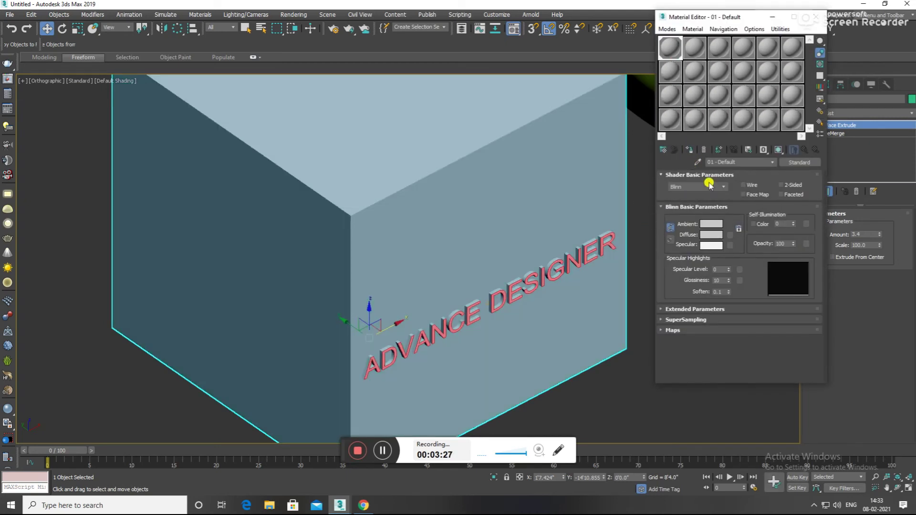
pyautogui.click(816, 19)
pyautogui.moveTo(673, 267); pyautogui.dragTo(595, 262, button='middle')
pyautogui.click(813, 86)
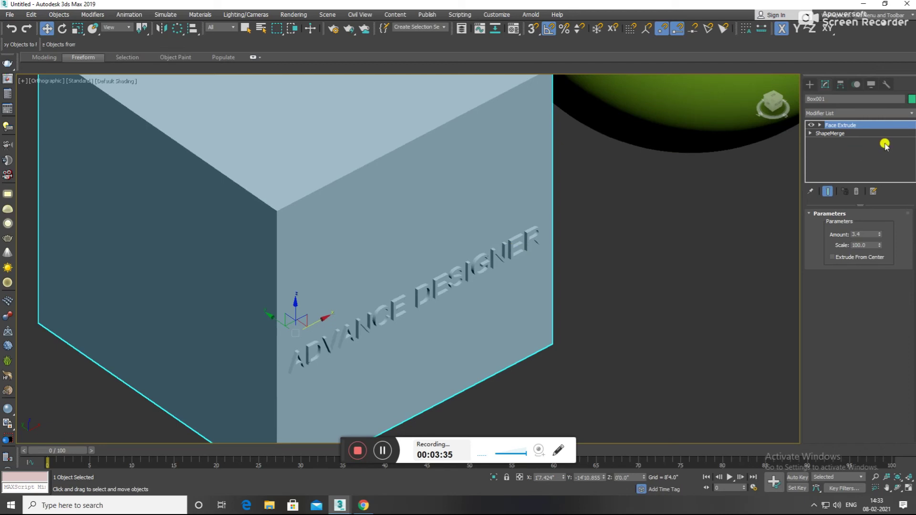
pyautogui.rightClick(506, 244)
pyautogui.moveTo(528, 343)
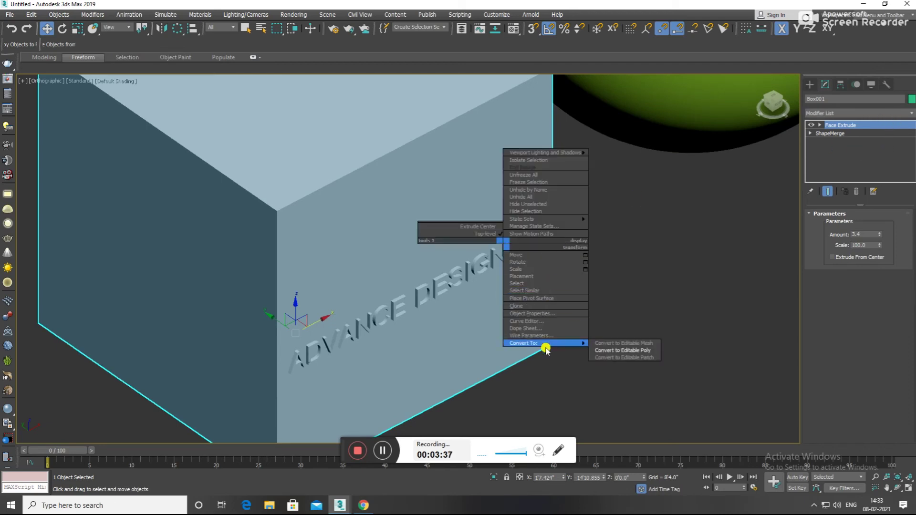
# Convert the box to an editable mesh and enter Polygon mode to isolate the lettering faces
pyautogui.click(629, 348)
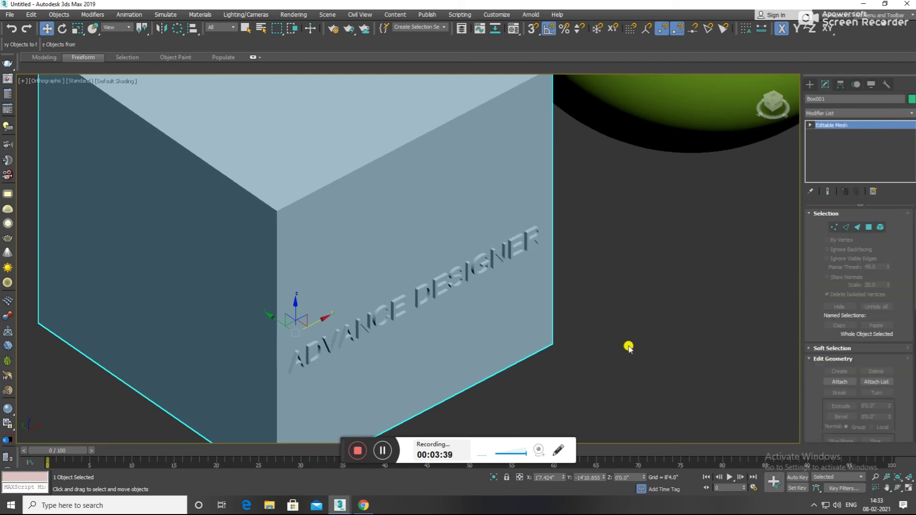
pyautogui.click(870, 226)
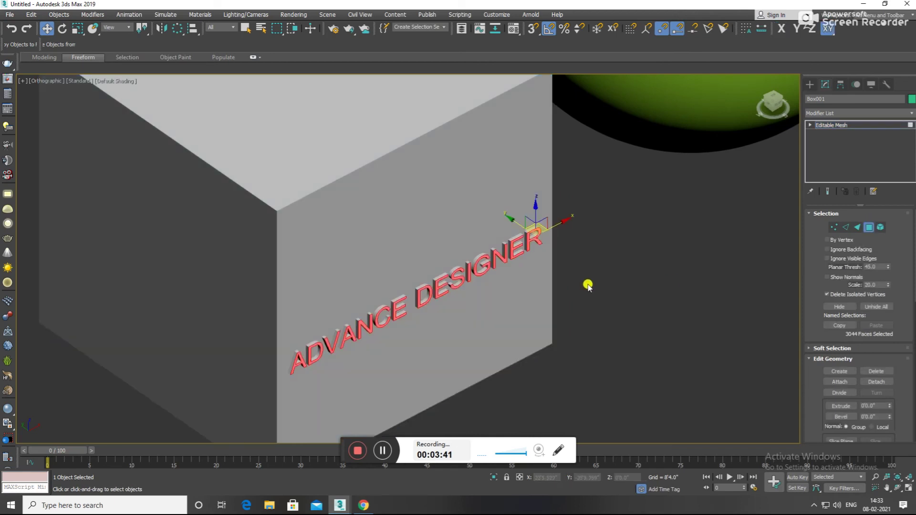
pyautogui.keyDown('alt'); pyautogui.moveTo(632, 287); pyautogui.dragTo(686, 198, button='middle'); pyautogui.keyUp('alt')
pyautogui.click(769, 103)
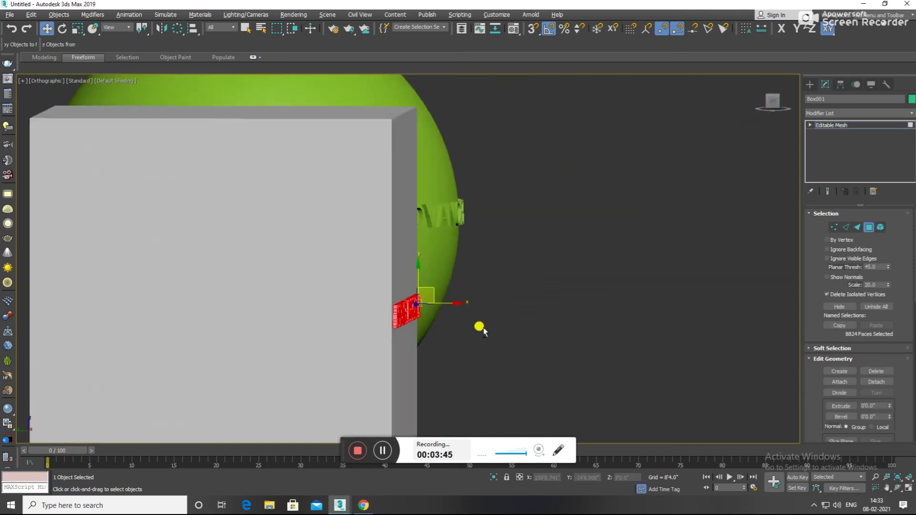
pyautogui.keyDown('alt'); pyautogui.moveTo(480, 327); pyautogui.dragTo(533, 269, button='middle'); pyautogui.keyUp('alt')
# In the Material Editor, pick slot 02 and make V-Ray the current renderer
pyautogui.press('m')
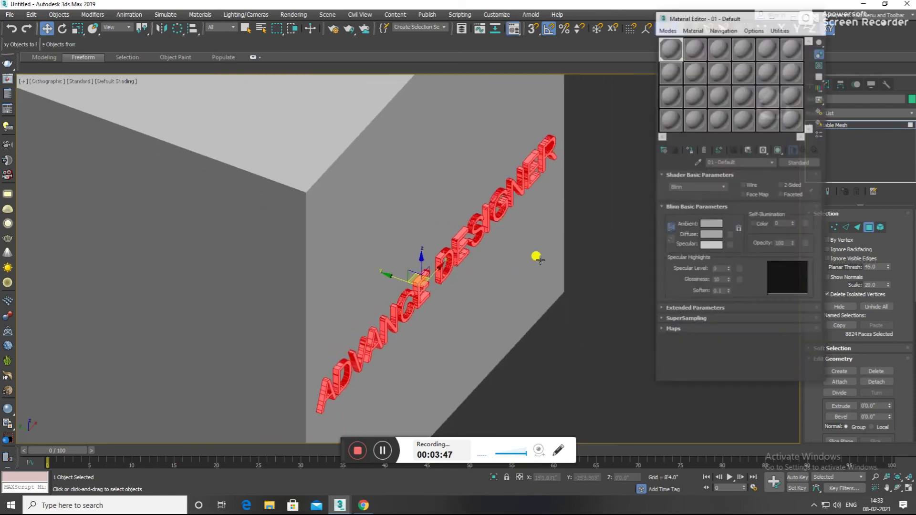
pyautogui.click(694, 48)
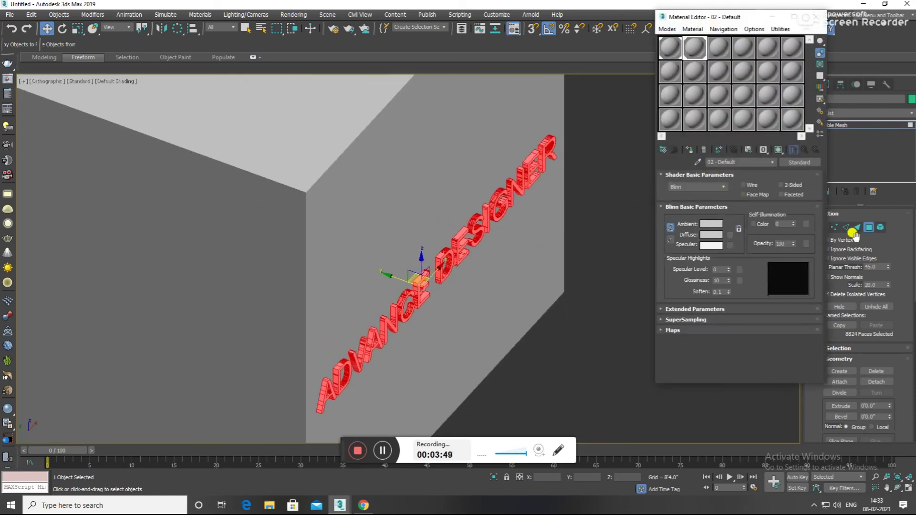
pyautogui.click(868, 228)
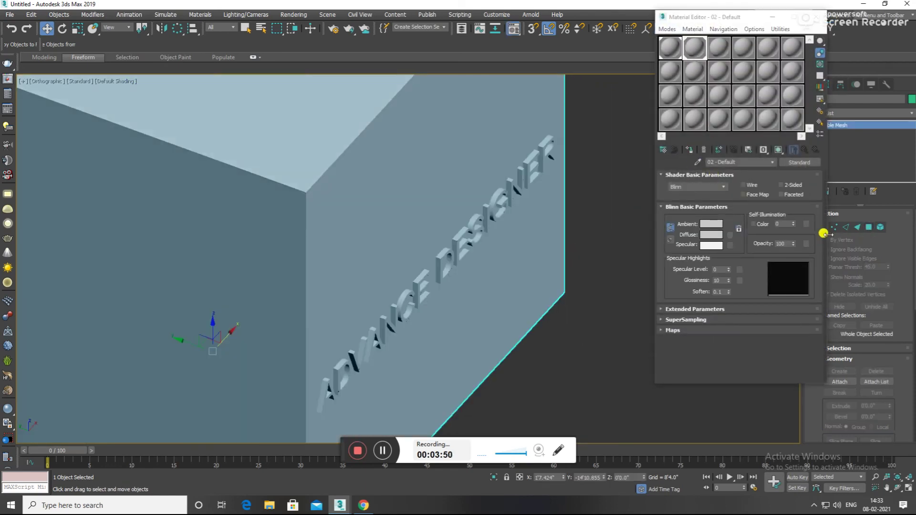
pyautogui.click(806, 162)
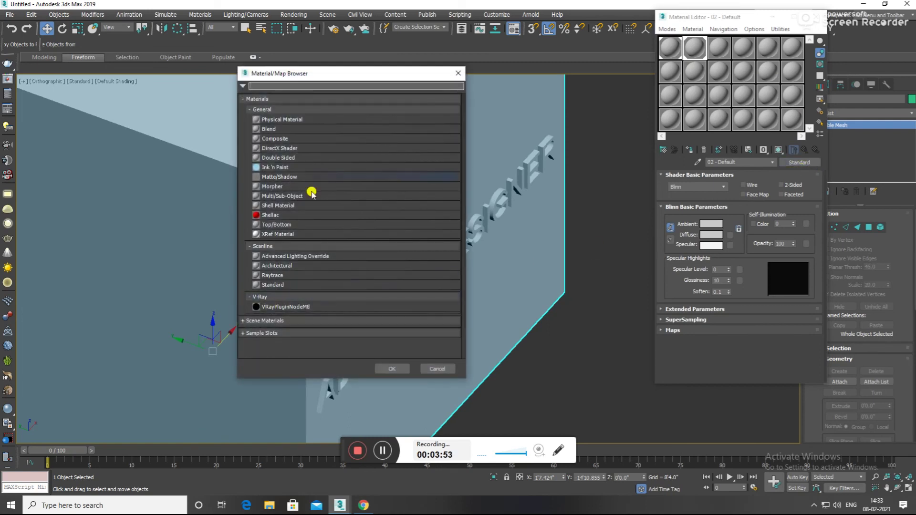
pyautogui.click(456, 75)
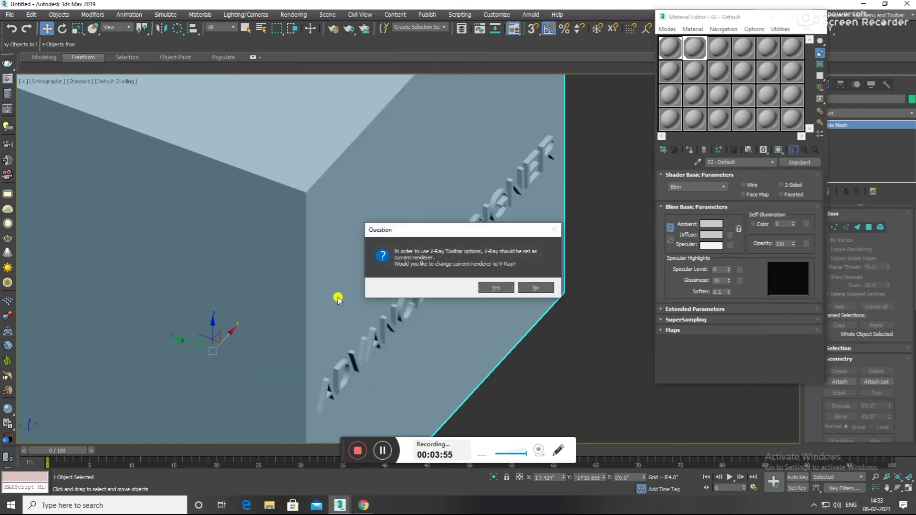
pyautogui.click(484, 289)
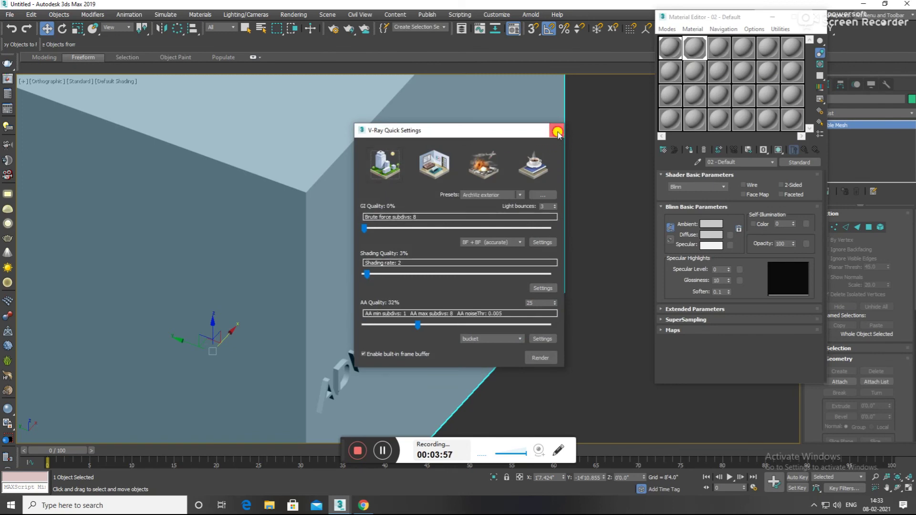
pyautogui.click(558, 131)
# Turn the slot 02 material into a VRayLightMtl and view the lettering horizontally
pyautogui.click(798, 163)
pyautogui.doubleClick(267, 311)
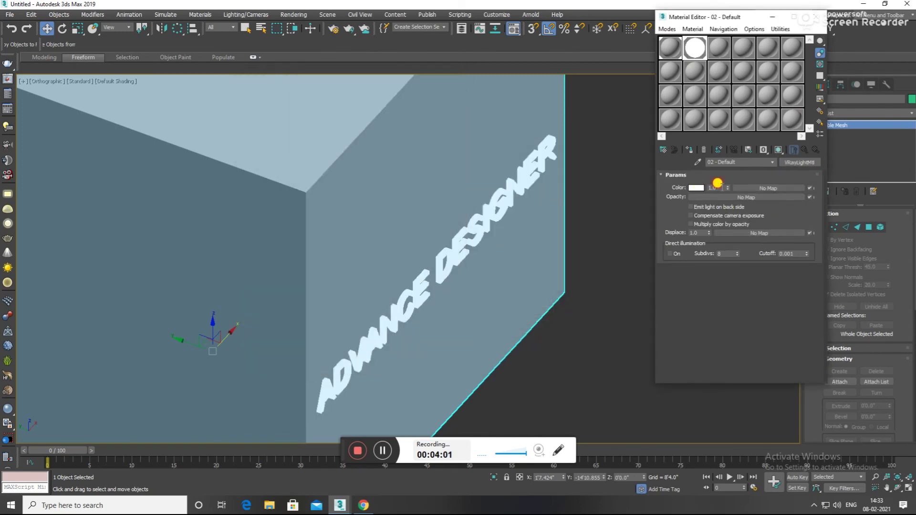
pyautogui.click(644, 299)
pyautogui.moveTo(593, 340)
pyautogui.keyDown('alt'); pyautogui.mouseDown(button='middle')
pyautogui.moveTo(614, 331)
pyautogui.moveTo(512, 300)
pyautogui.moveTo(450, 296)
pyautogui.moveTo(448, 307)
pyautogui.moveTo(427, 253)
pyautogui.mouseUp(button='middle'); pyautogui.keyUp('alt')
pyautogui.scroll(5, 427, 253)
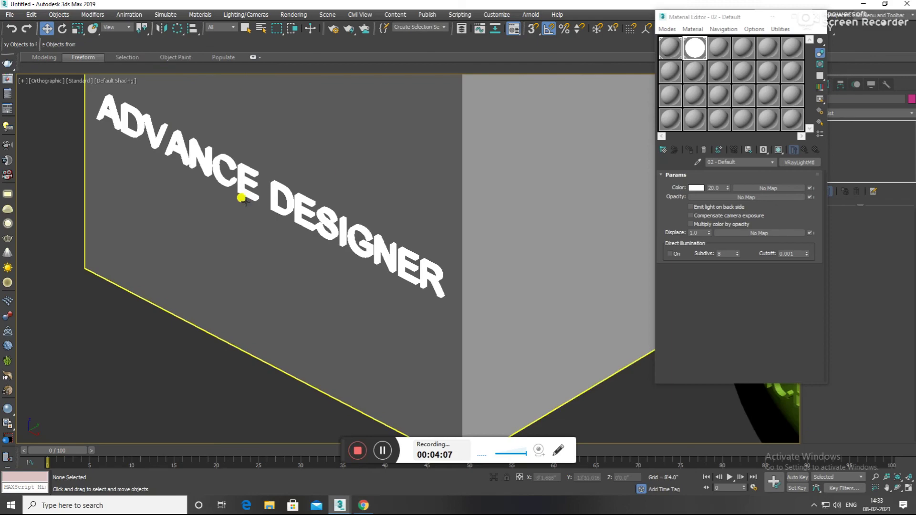